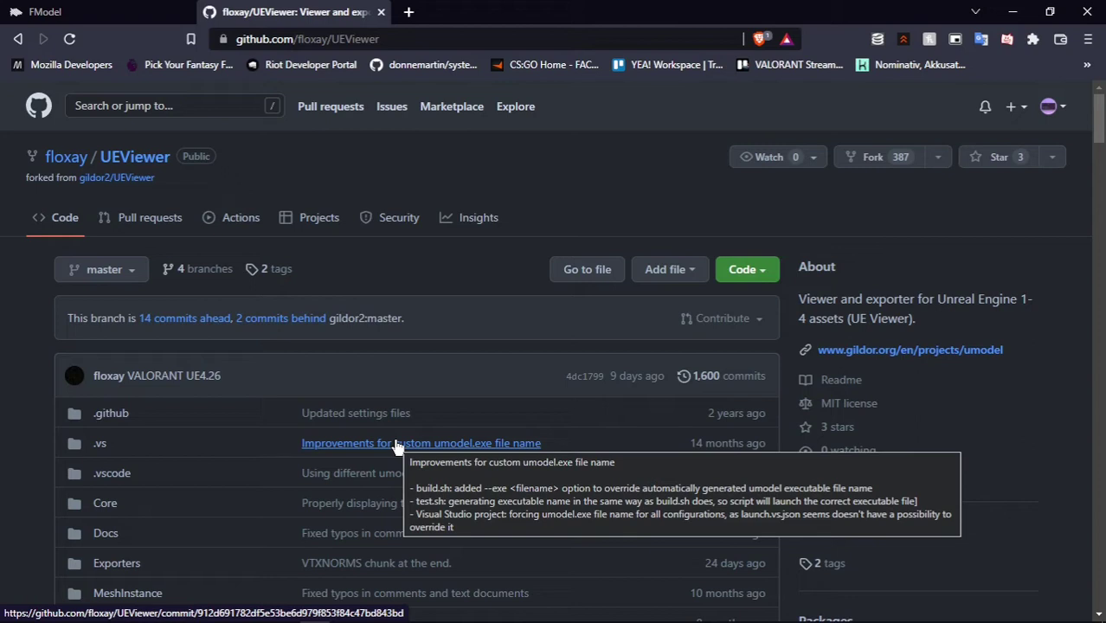
Switch from the floxay/UEViewer GitHub page to the fmodel.app FModel website tab.
{"action": "left_click", "coordinate": [104, 12]}
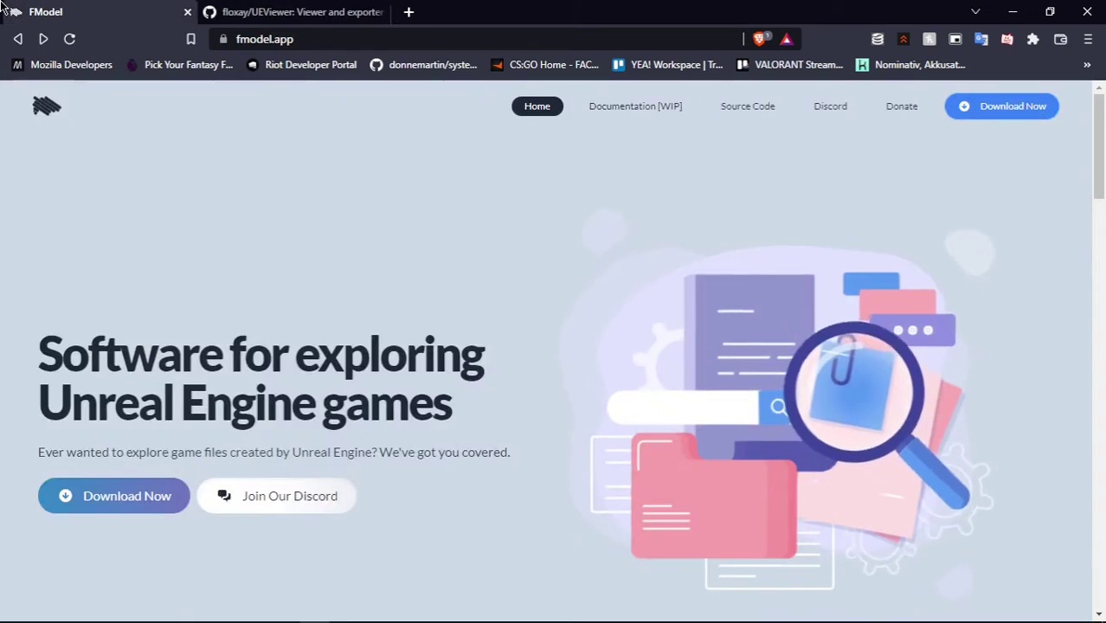
Return to the floxay/UEViewer repository and scroll its file list down to umodel.exe and the README.
{"action": "left_click", "coordinate": [254, 10]}
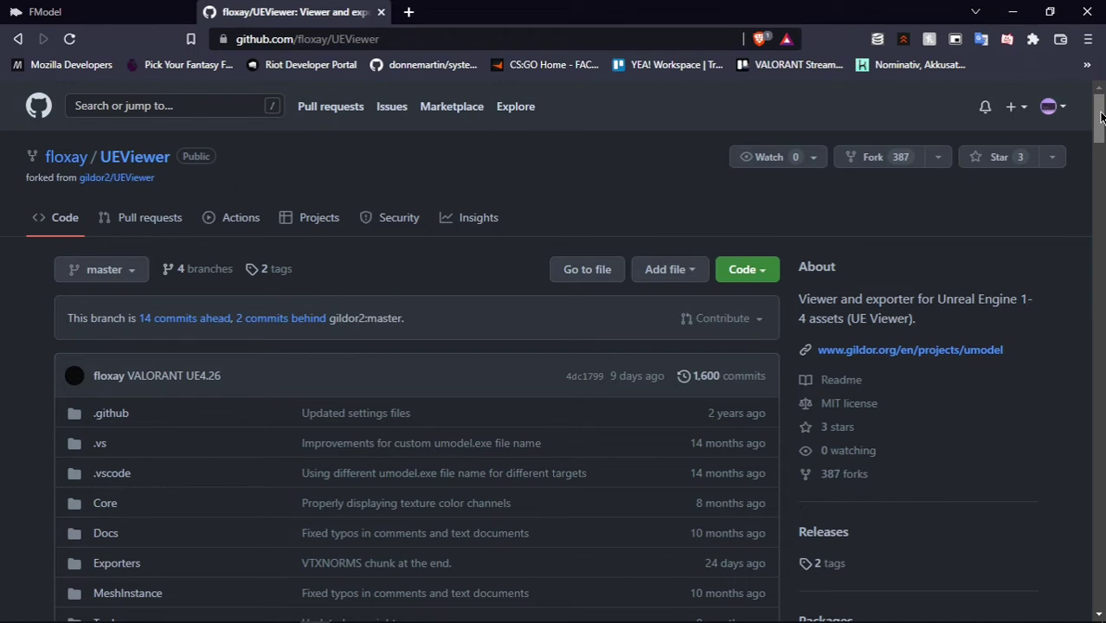
{"action": "left_click_drag", "start_coordinate": [1101, 117], "coordinate": [1101, 164]}
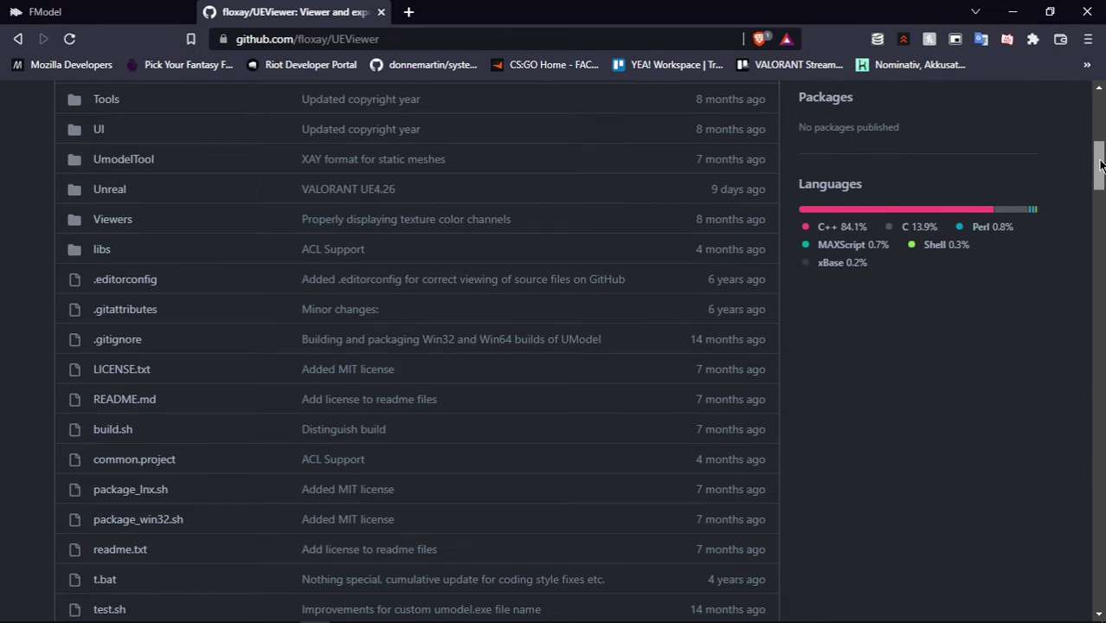
{"action": "left_click_drag", "start_coordinate": [1100, 164], "coordinate": [1101, 194]}
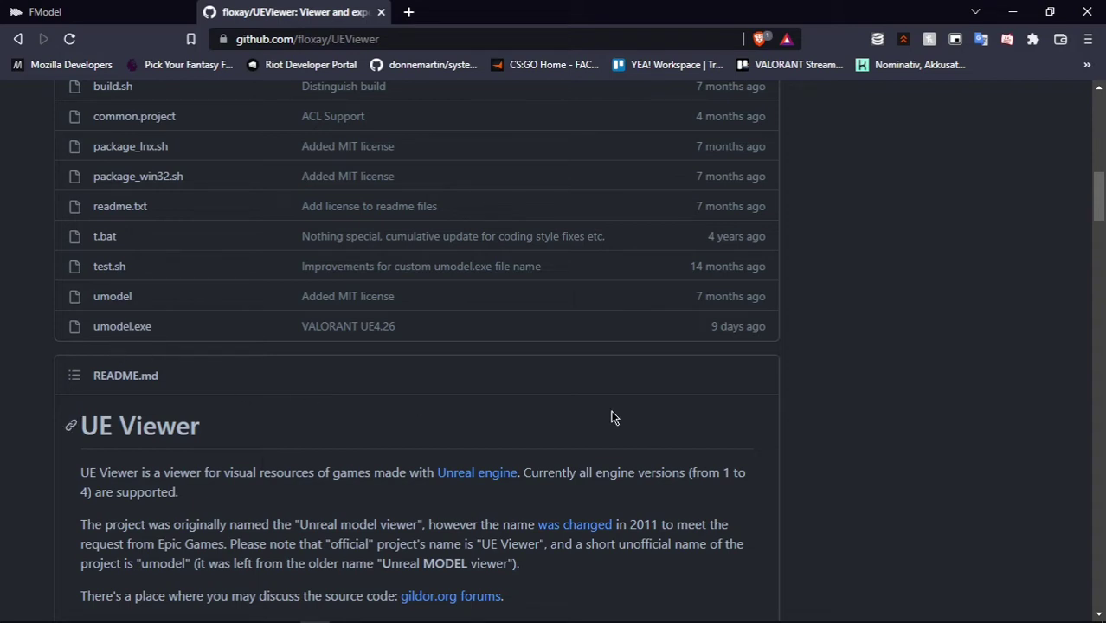
Open the umodel.exe (1.18 MB) file page, start its download, and cancel the duplicate save.
{"action": "left_click", "coordinate": [122, 329]}
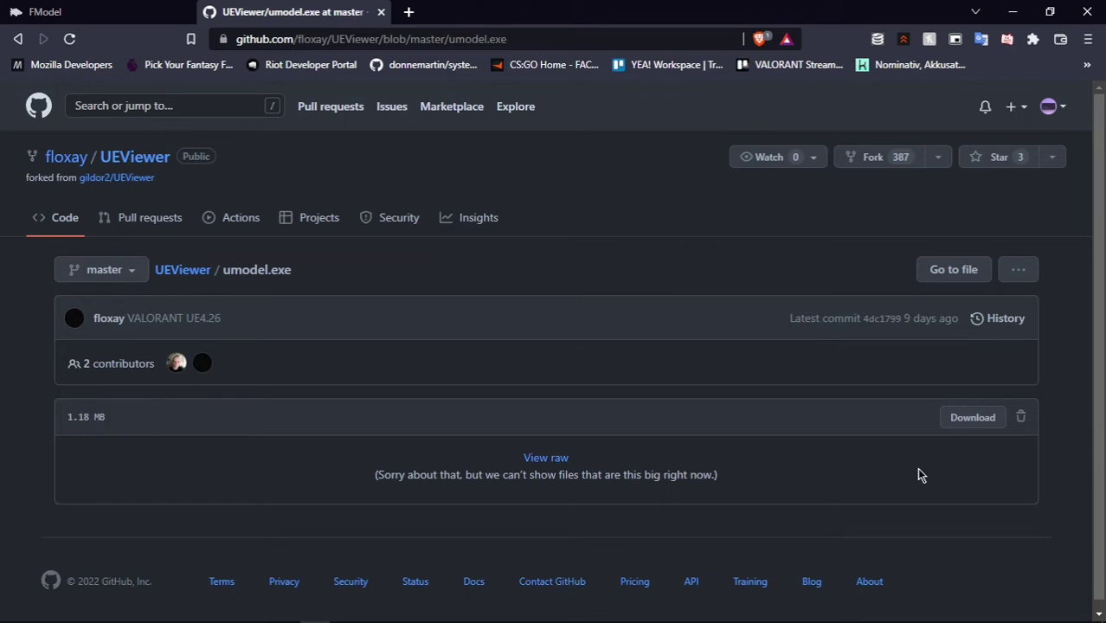
{"action": "left_click", "coordinate": [969, 419]}
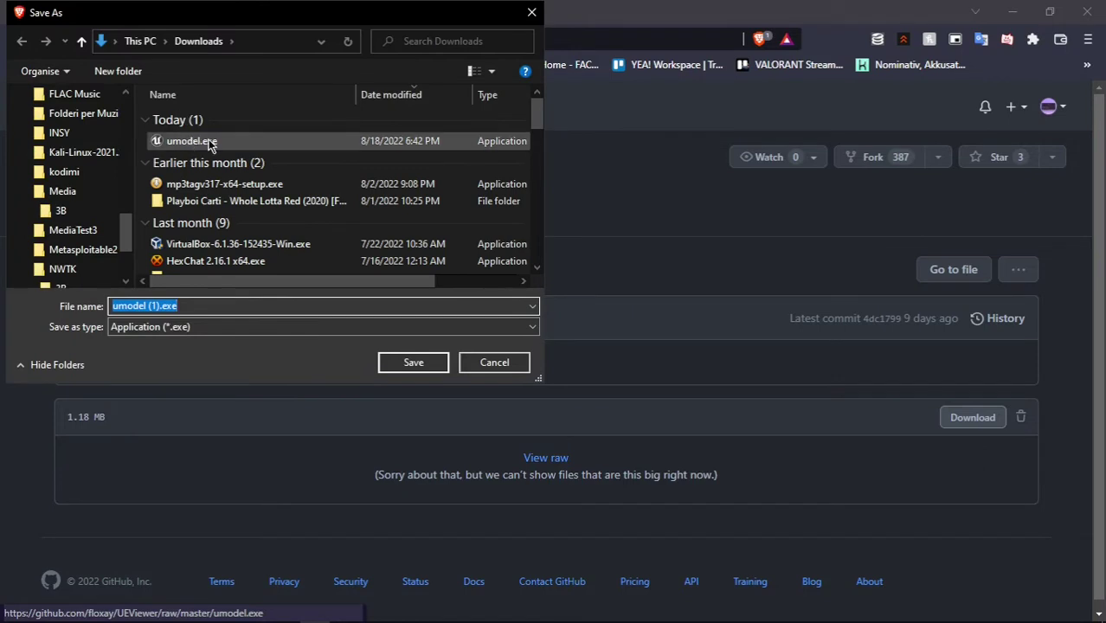
{"action": "left_click", "coordinate": [513, 364]}
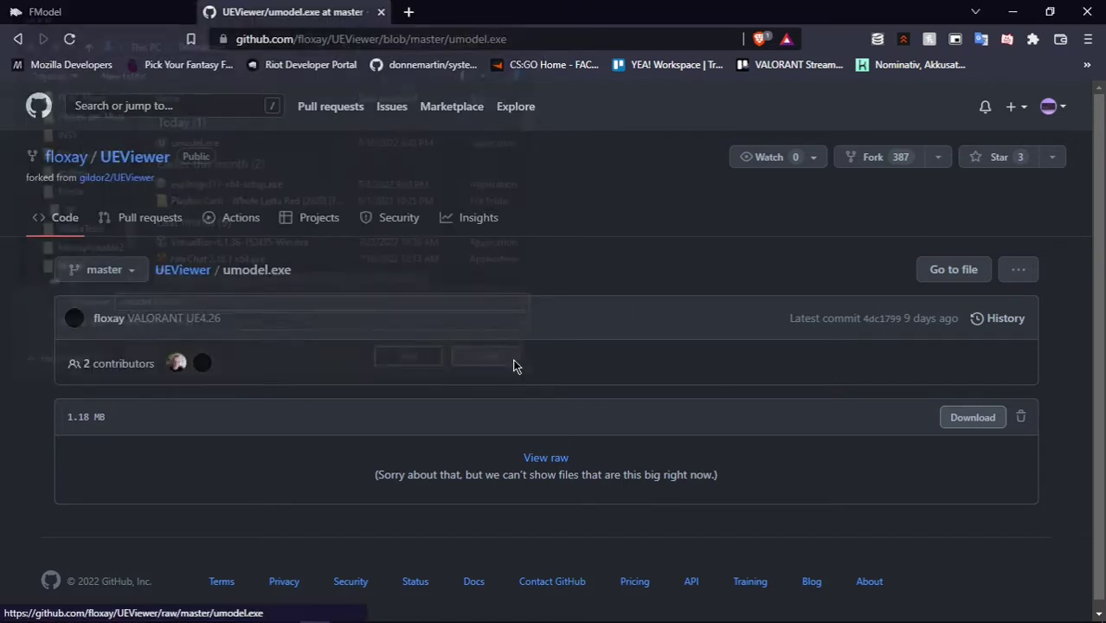
{"action": "mouse_move", "coordinate": [202, 616]}
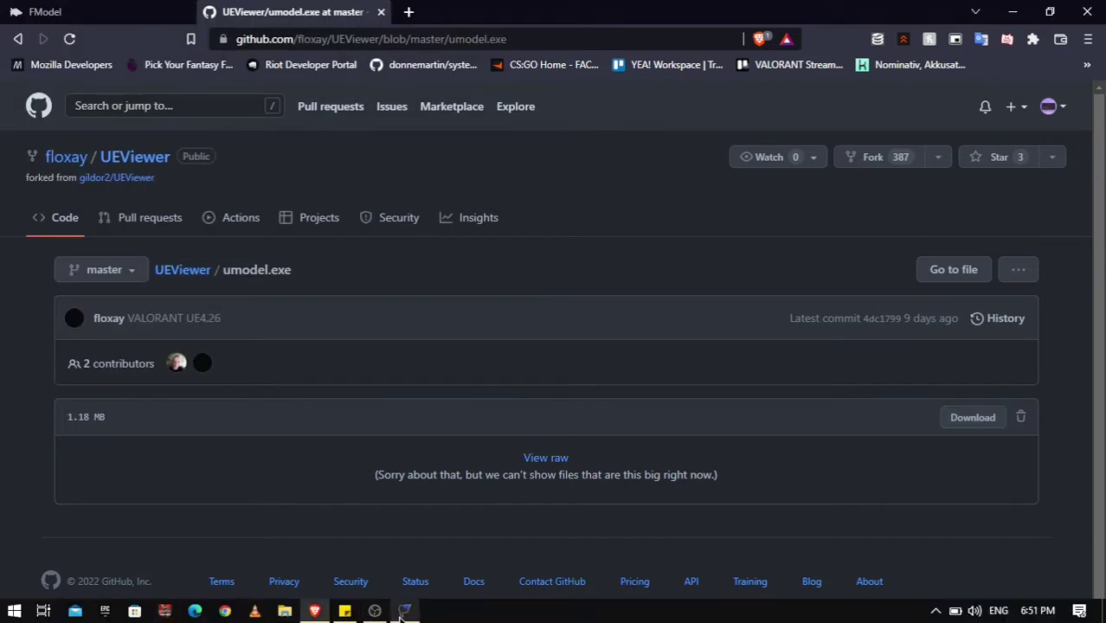
Open the Downloads folder through a 'down' system search and launch umodel.exe from it.
{"action": "key", "text": "super"}
{"action": "type", "text": "d"}
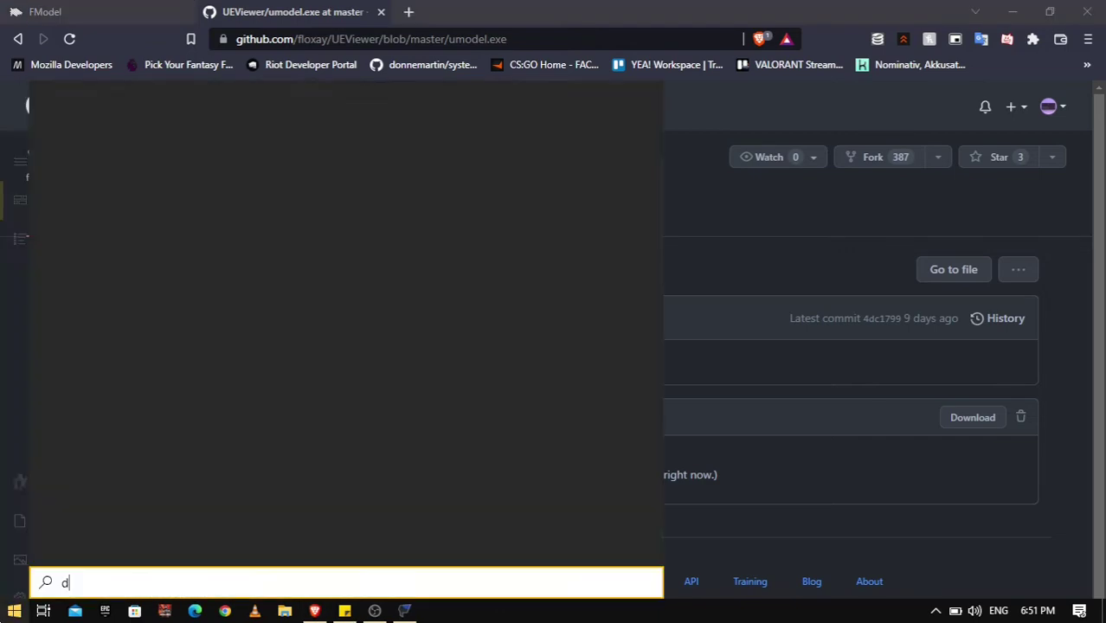
{"action": "type", "text": "ow"}
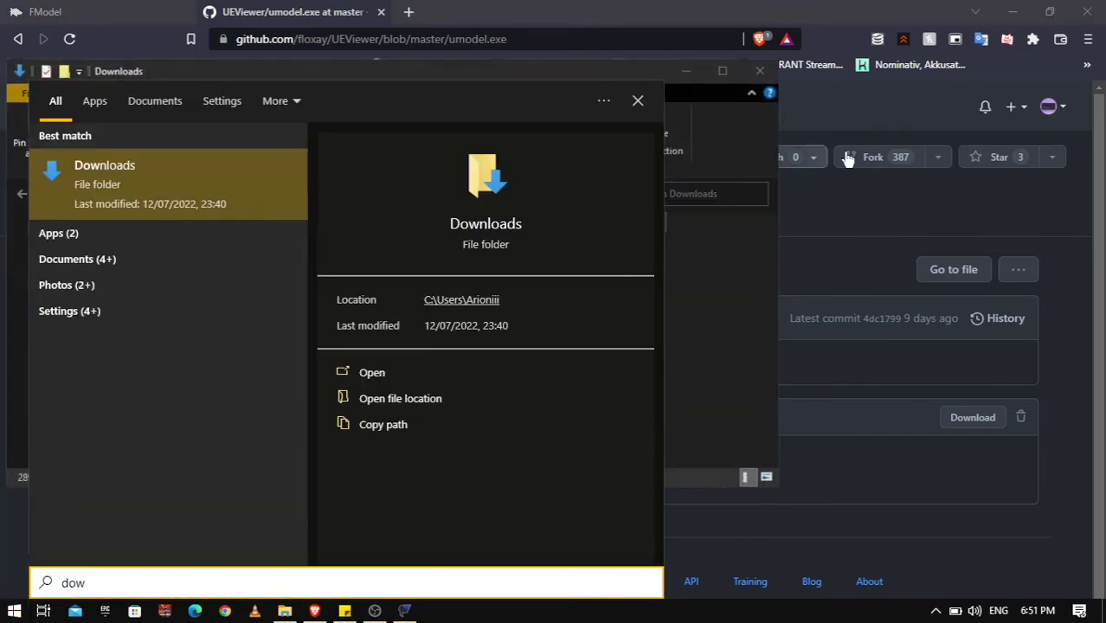
{"action": "type", "text": "n"}
{"action": "key", "text": "Return"}
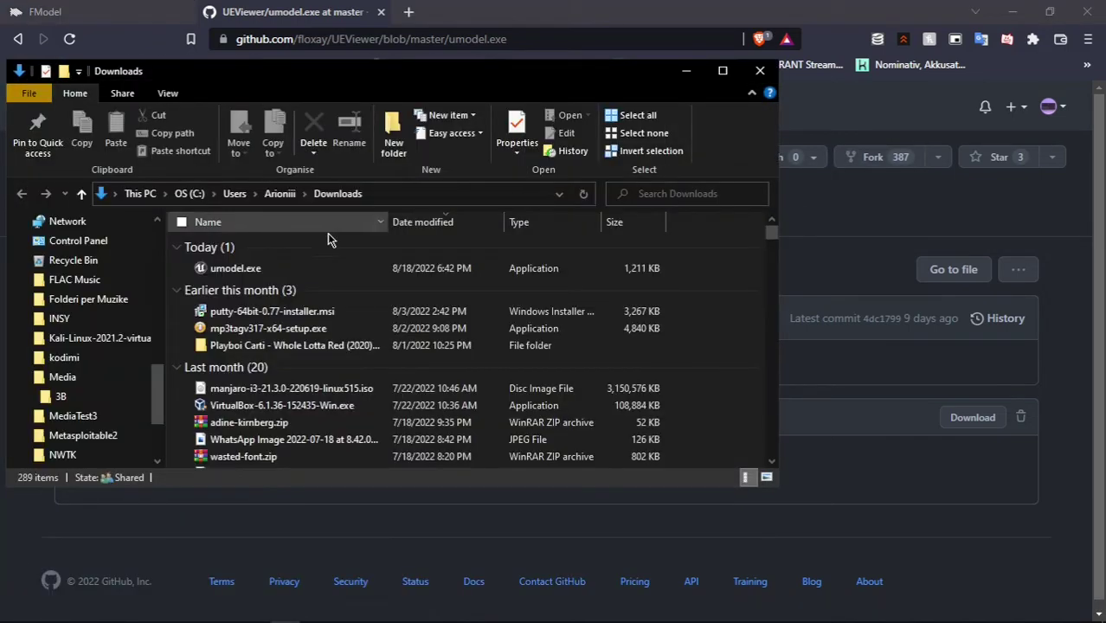
{"action": "double_click", "coordinate": [264, 273]}
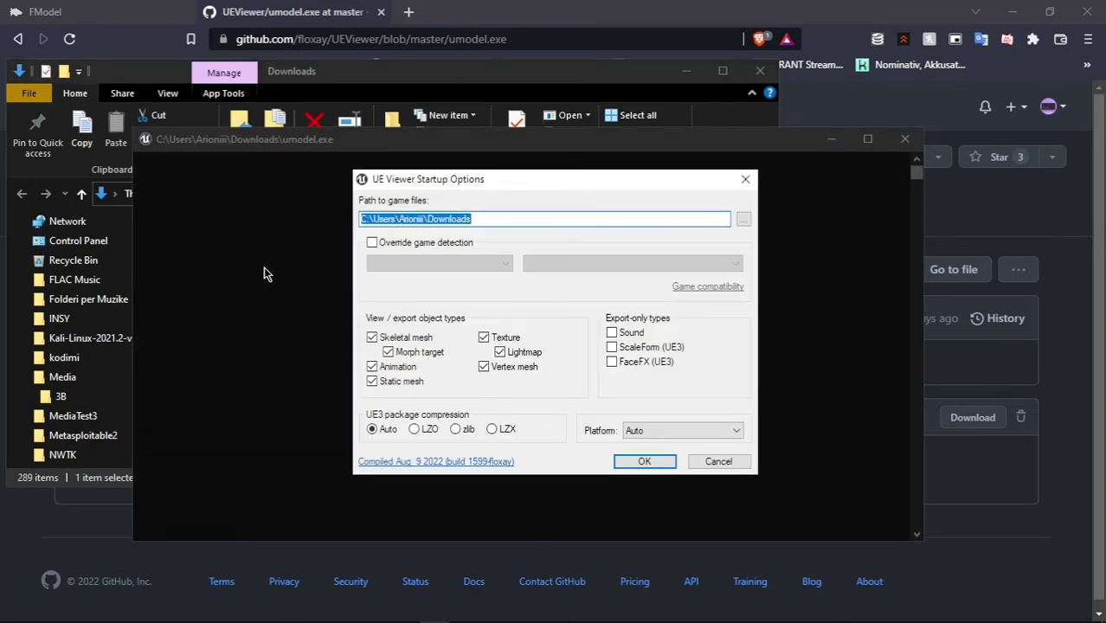
Tick Override game detection, then pick Unreal engine 4 as the engine and VALORANT as the game.
{"action": "left_click", "coordinate": [372, 244]}
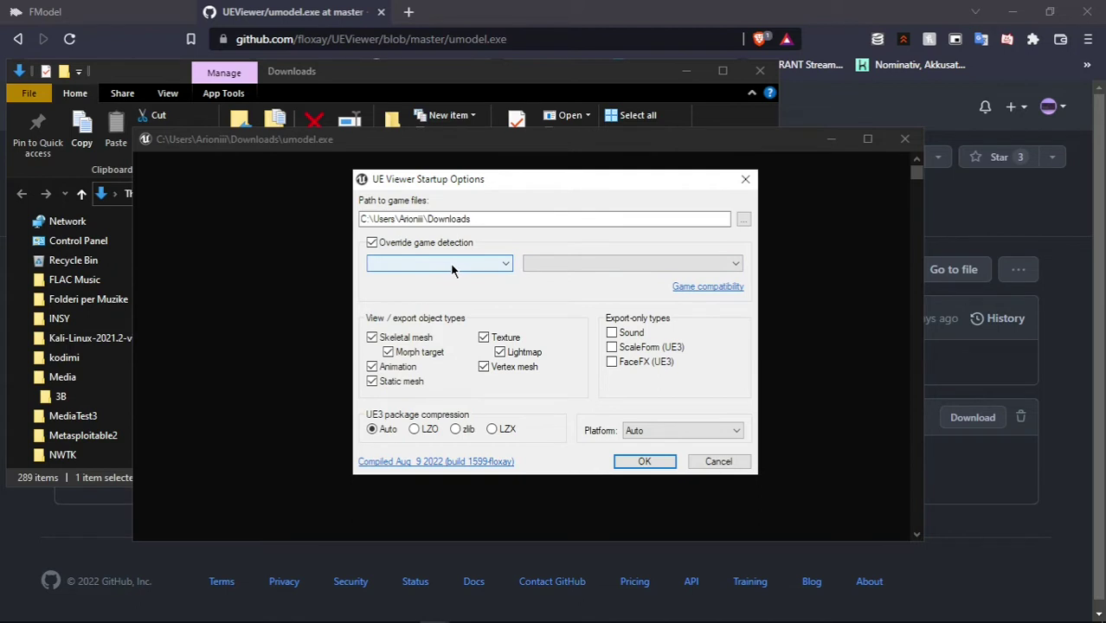
{"action": "left_click", "coordinate": [451, 265]}
{"action": "left_click", "coordinate": [626, 259]}
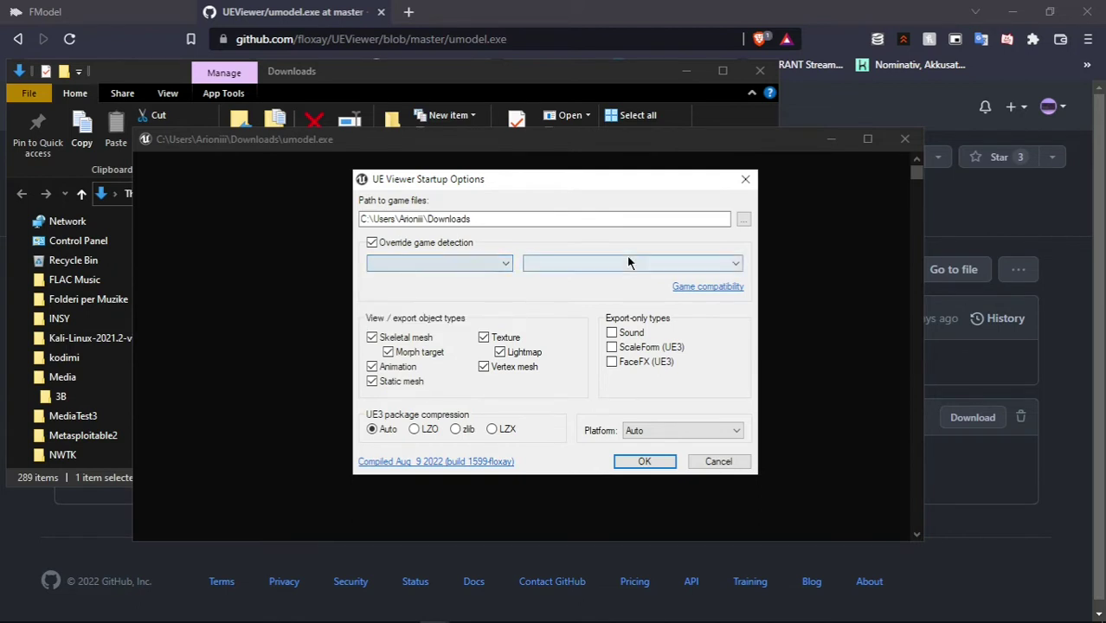
{"action": "left_click", "coordinate": [623, 268]}
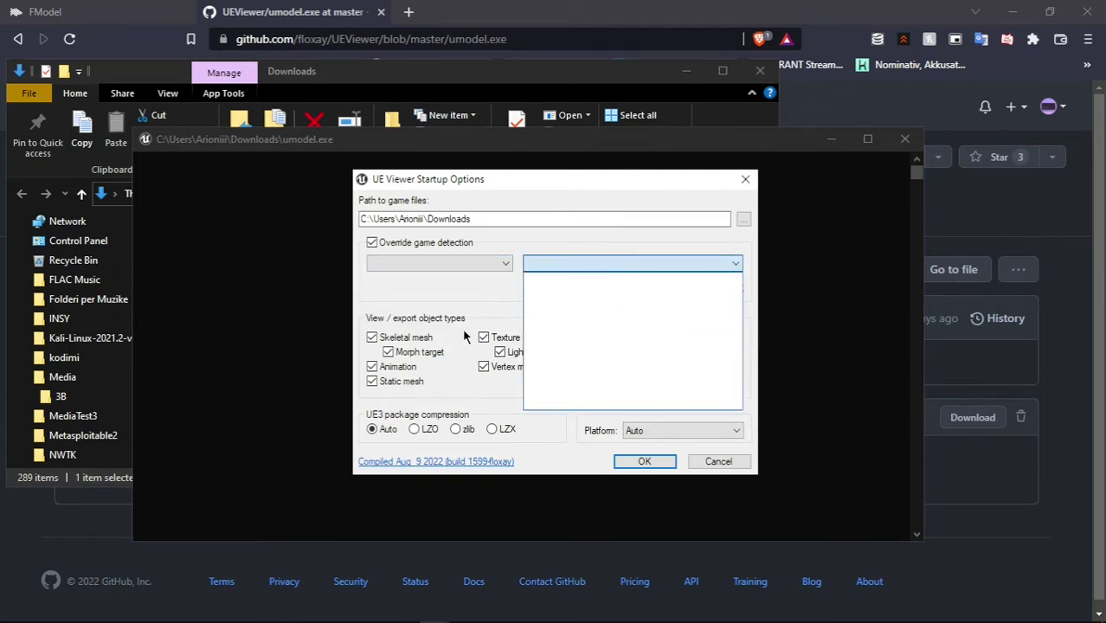
{"action": "left_click", "coordinate": [463, 265]}
{"action": "left_click", "coordinate": [463, 265]}
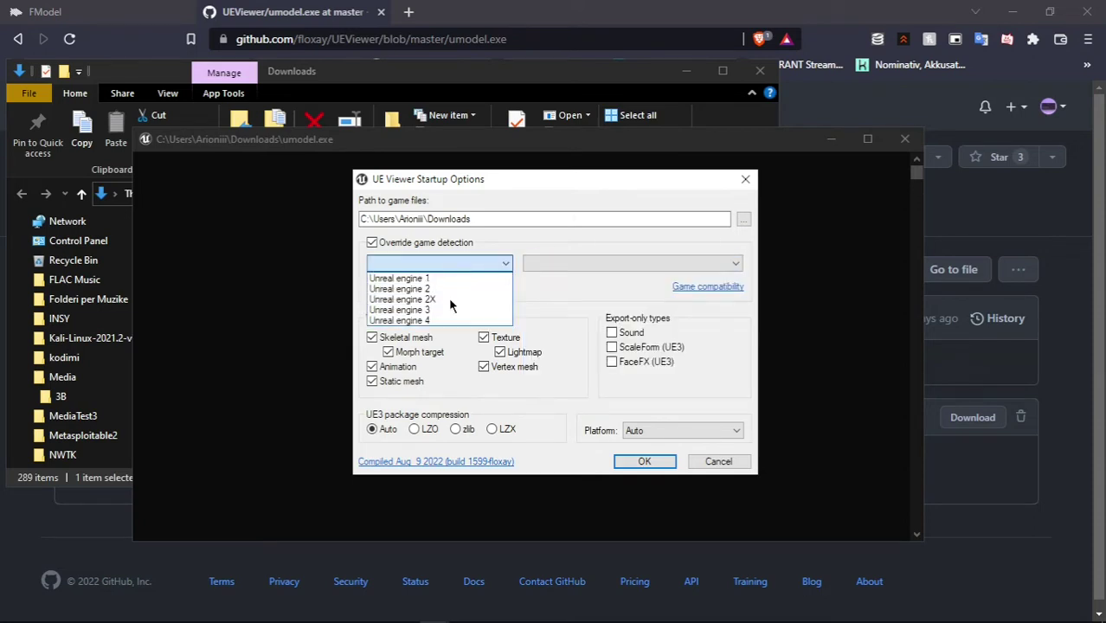
{"action": "left_click", "coordinate": [446, 317]}
{"action": "left_click", "coordinate": [620, 274]}
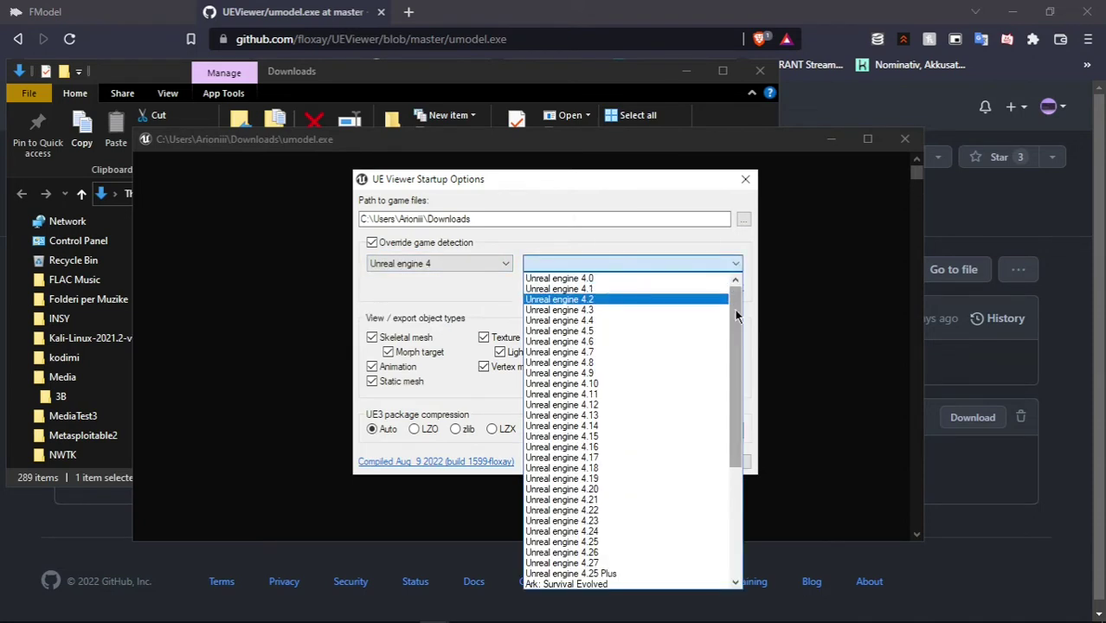
{"action": "left_click_drag", "start_coordinate": [736, 324], "coordinate": [741, 450]}
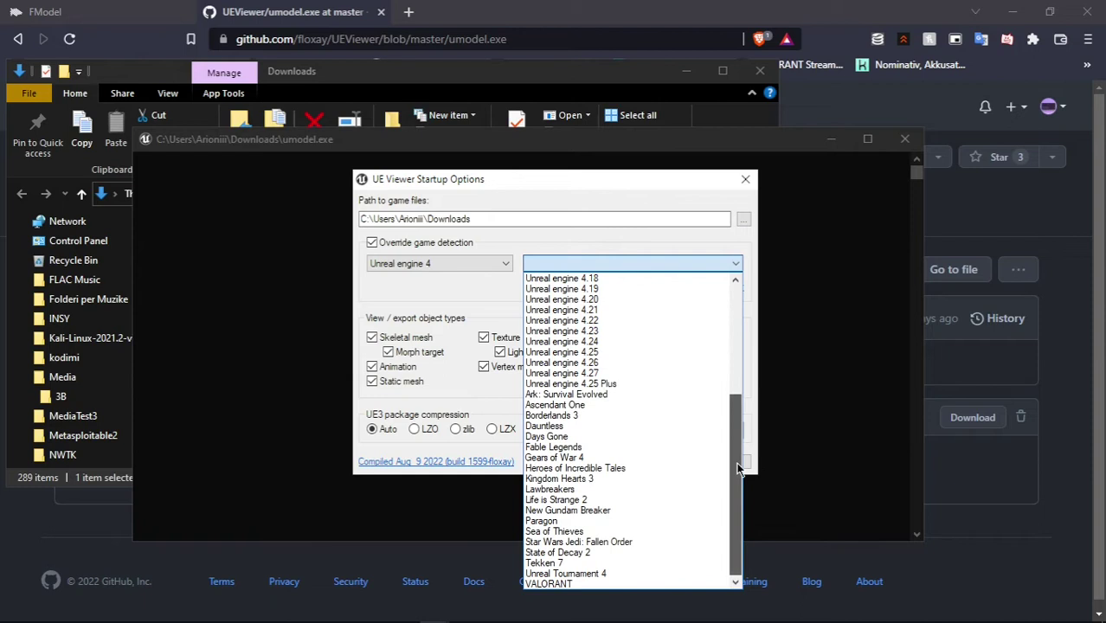
{"action": "left_click", "coordinate": [565, 583]}
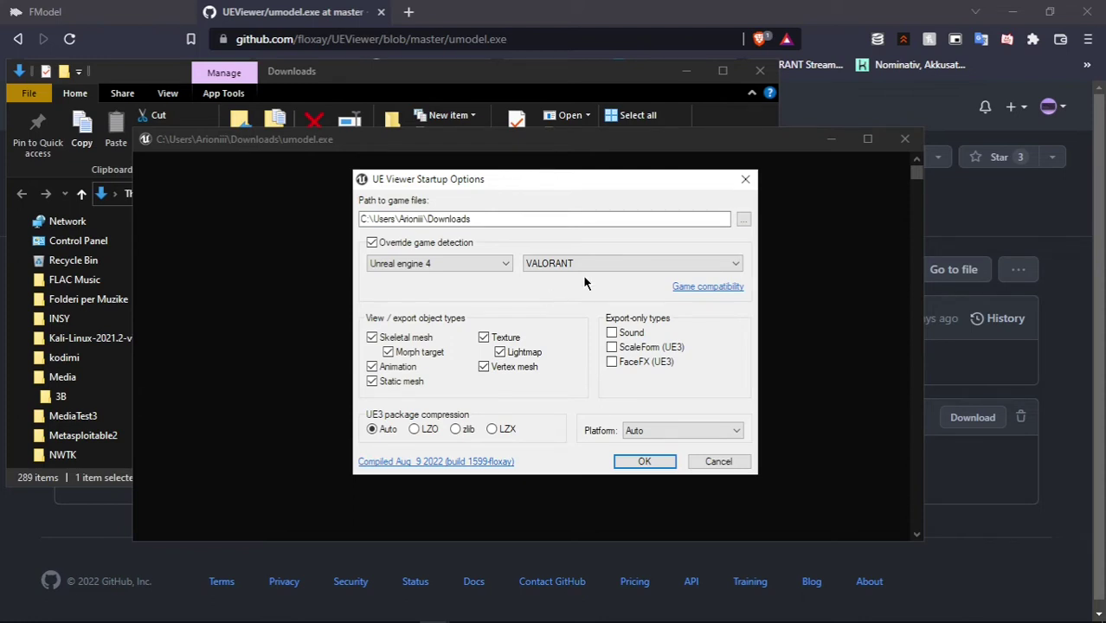
Browse for the game files path from This PC through OS (C:) into Riot Games\VALORANT.
{"action": "left_click", "coordinate": [741, 223]}
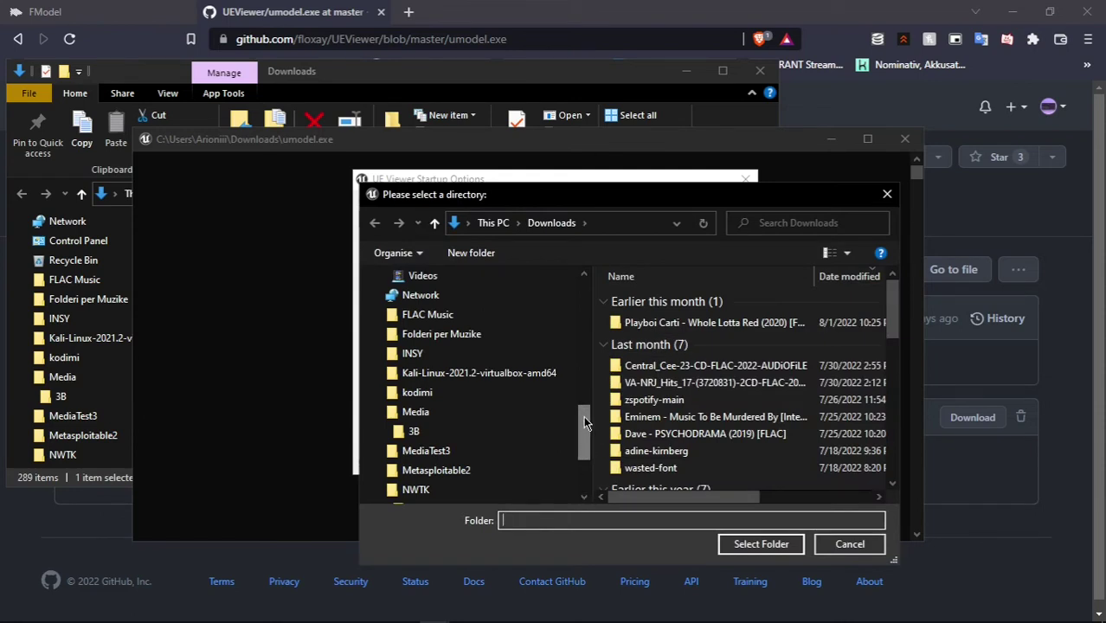
{"action": "left_click_drag", "start_coordinate": [582, 424], "coordinate": [582, 378]}
{"action": "left_click", "coordinate": [472, 335]}
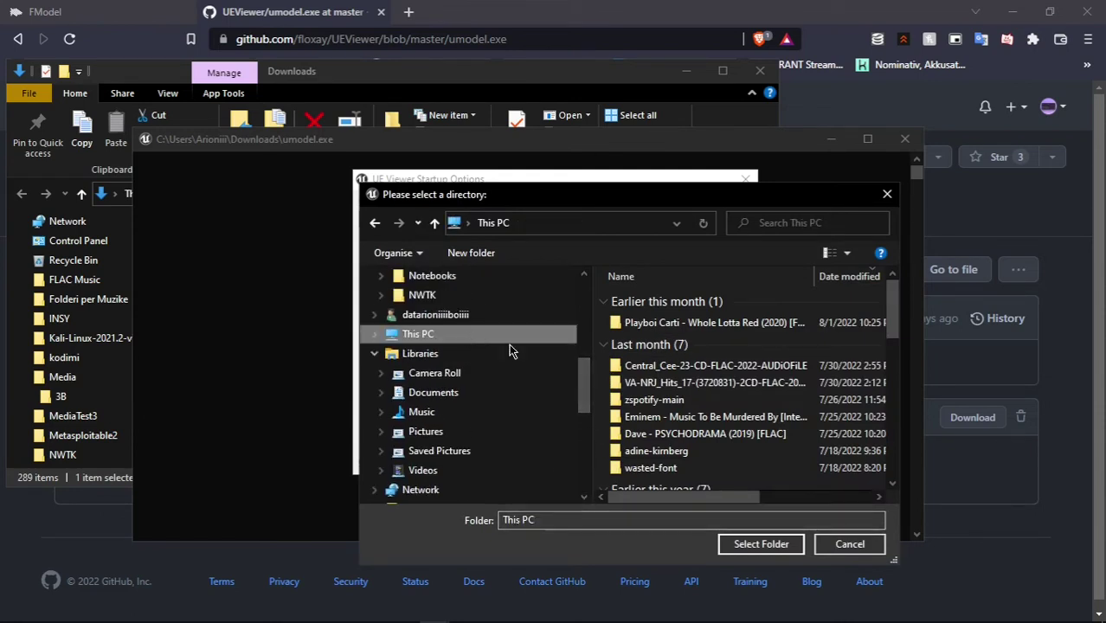
{"action": "scroll", "coordinate": [731, 355], "scroll_direction": "down", "scroll_amount": 3}
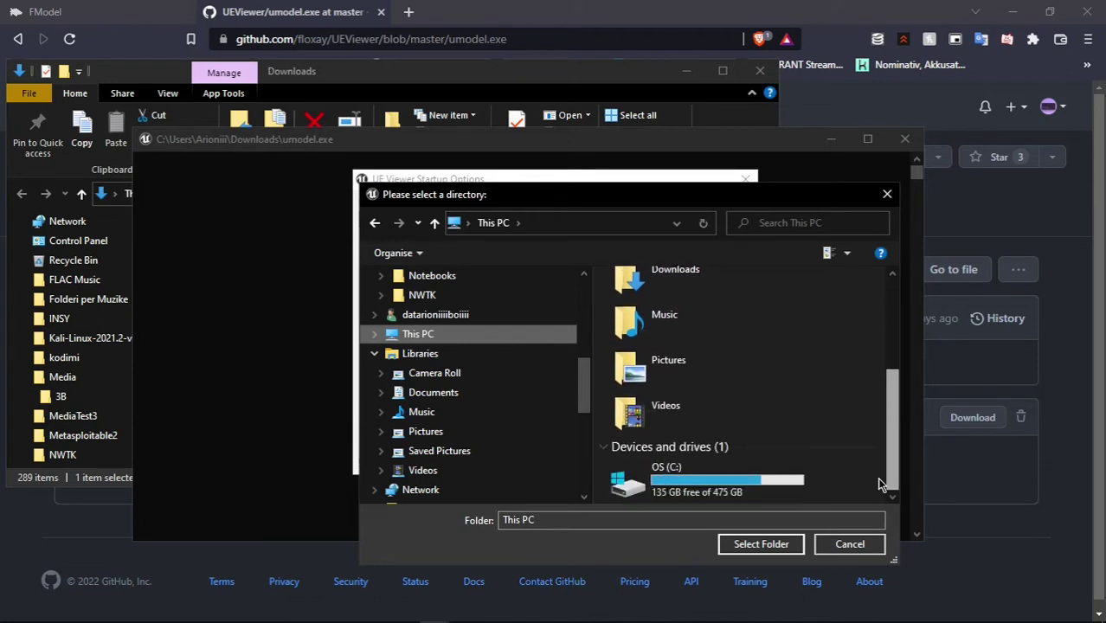
{"action": "left_click", "coordinate": [728, 478]}
{"action": "double_click", "coordinate": [727, 479]}
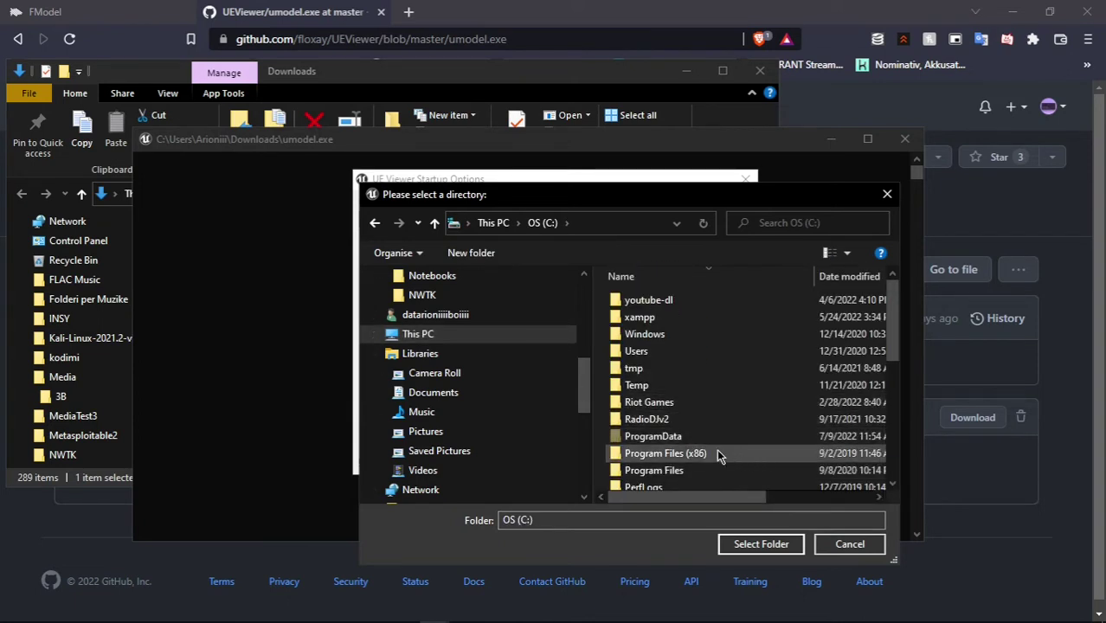
{"action": "double_click", "coordinate": [653, 404]}
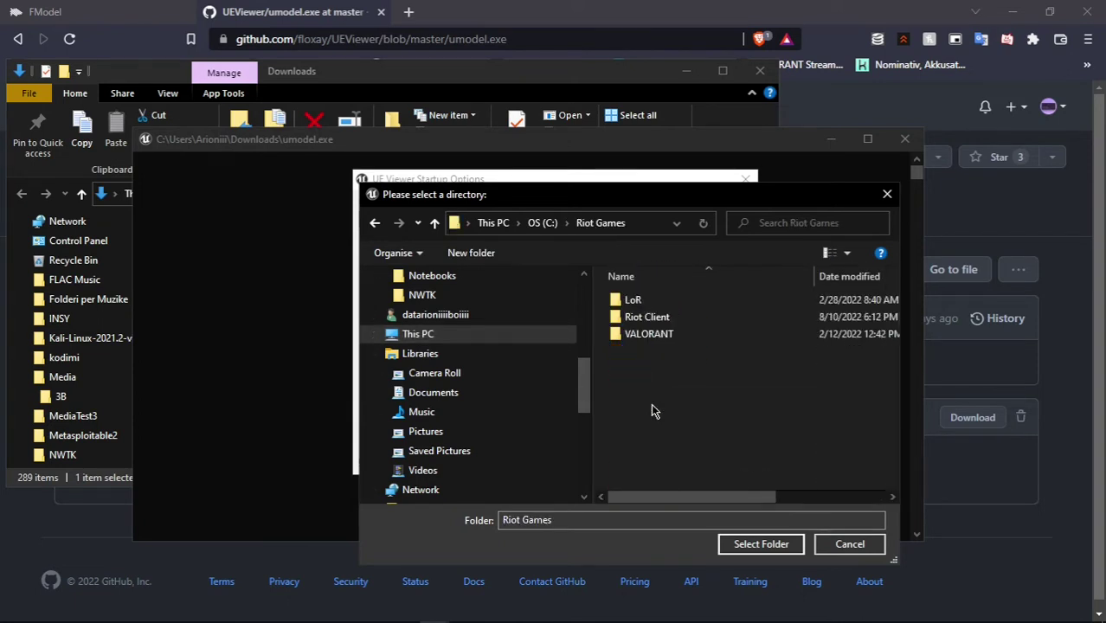
{"action": "double_click", "coordinate": [659, 333]}
Continue through live, ShooterGame and Content into Paks and confirm it as the game path.
{"action": "double_click", "coordinate": [630, 301]}
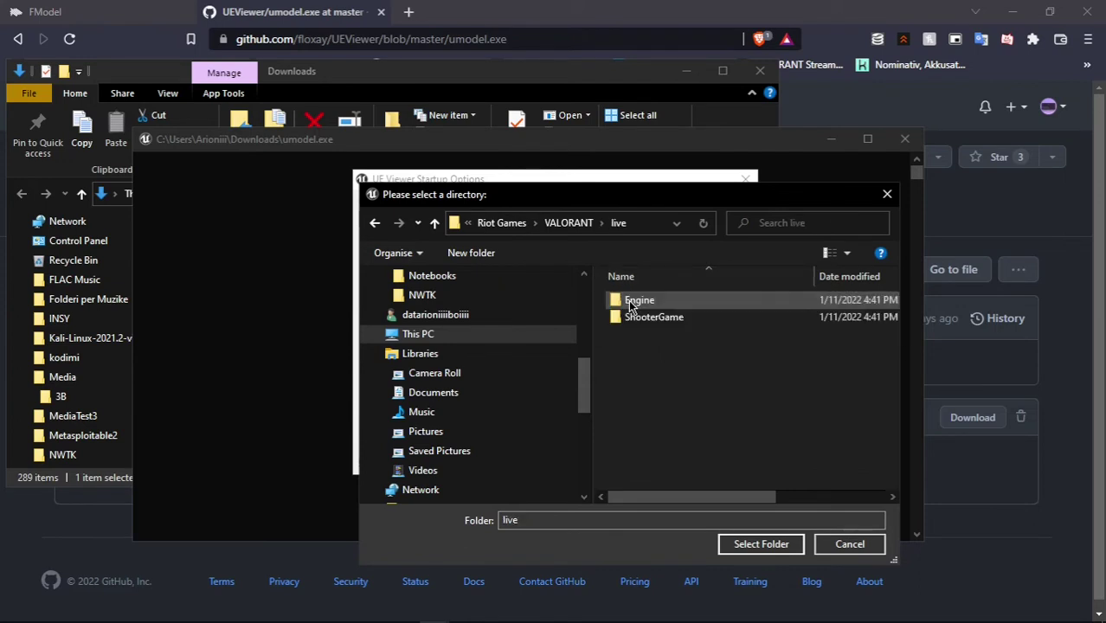
{"action": "left_click", "coordinate": [688, 319]}
{"action": "double_click", "coordinate": [688, 319]}
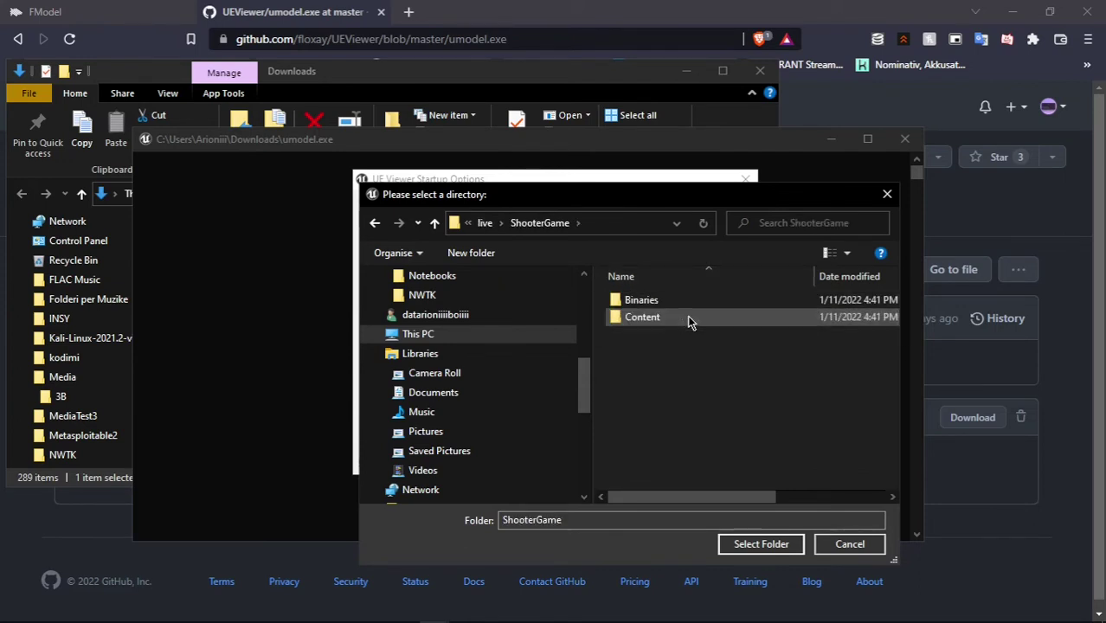
{"action": "double_click", "coordinate": [645, 326]}
{"action": "left_click", "coordinate": [640, 317]}
{"action": "double_click", "coordinate": [640, 317]}
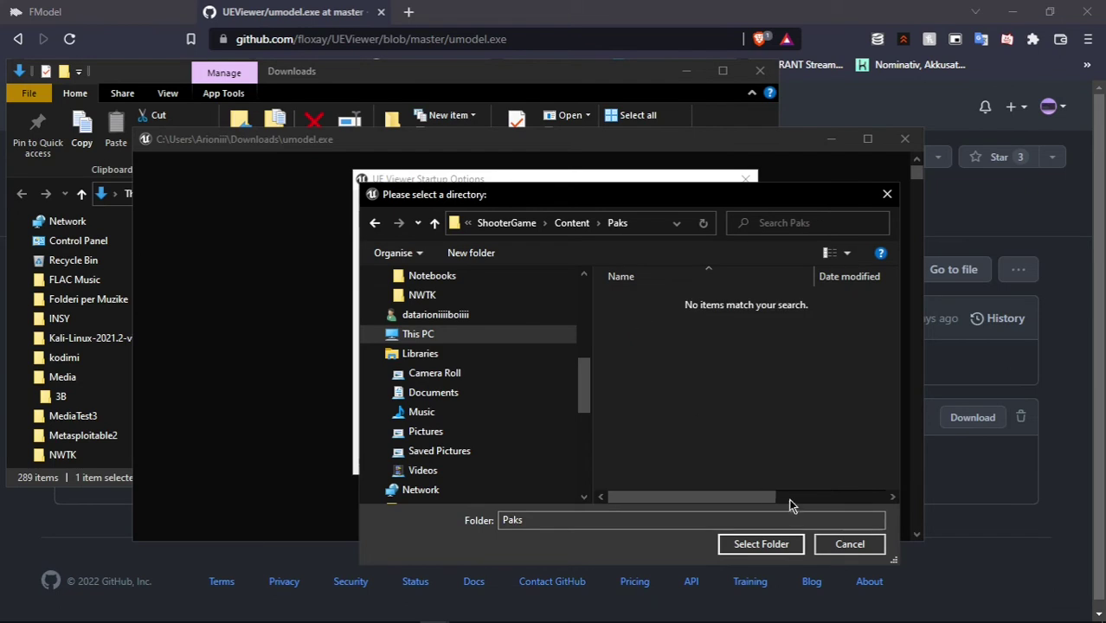
{"action": "left_click", "coordinate": [781, 544]}
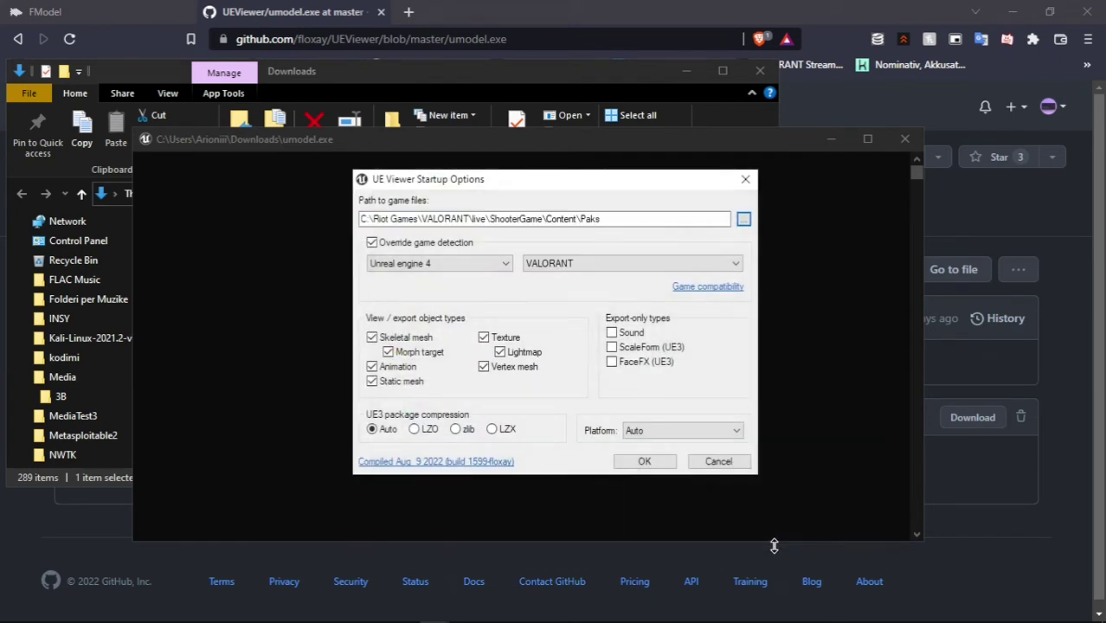
Confirm the startup options so UE Viewer asks for an AES key, then bring FModel forward.
{"action": "left_click", "coordinate": [651, 468]}
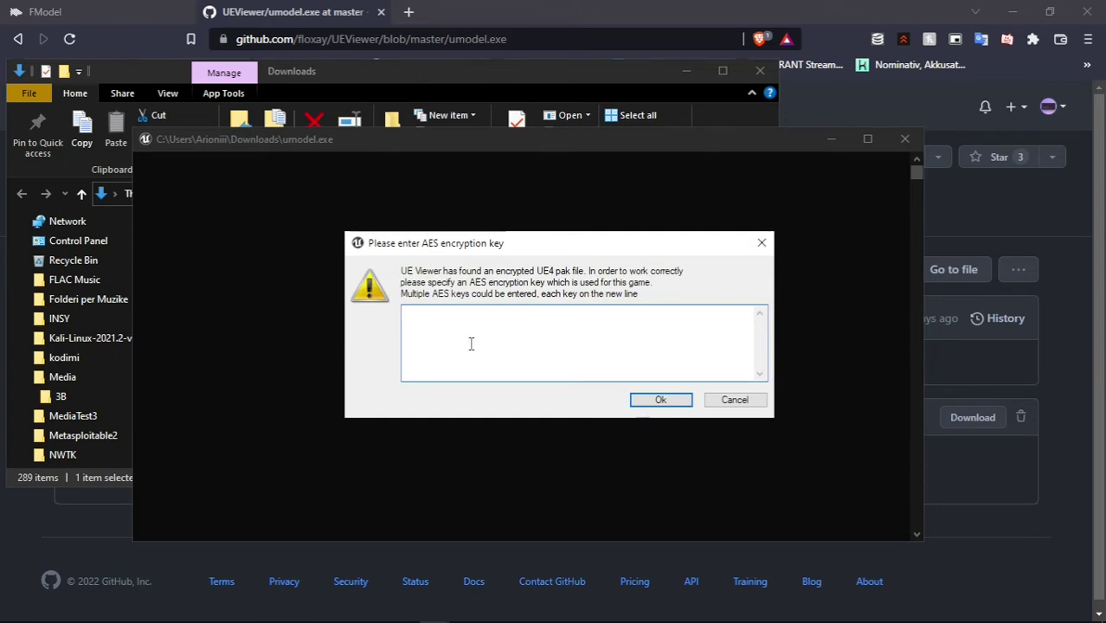
{"action": "left_click", "coordinate": [470, 343]}
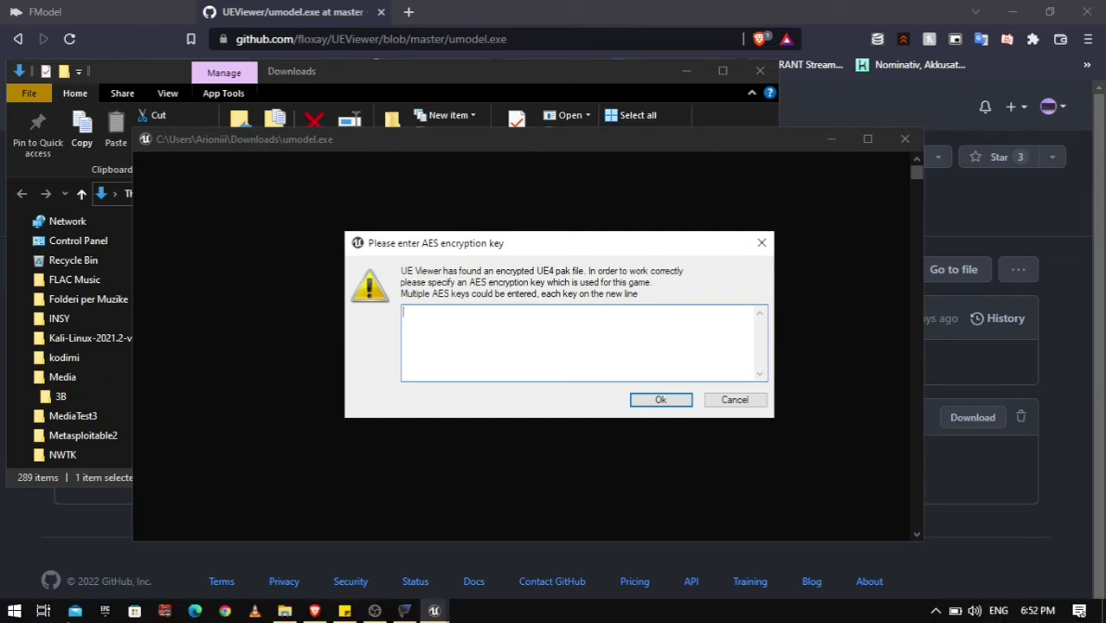
{"action": "left_click", "coordinate": [404, 610]}
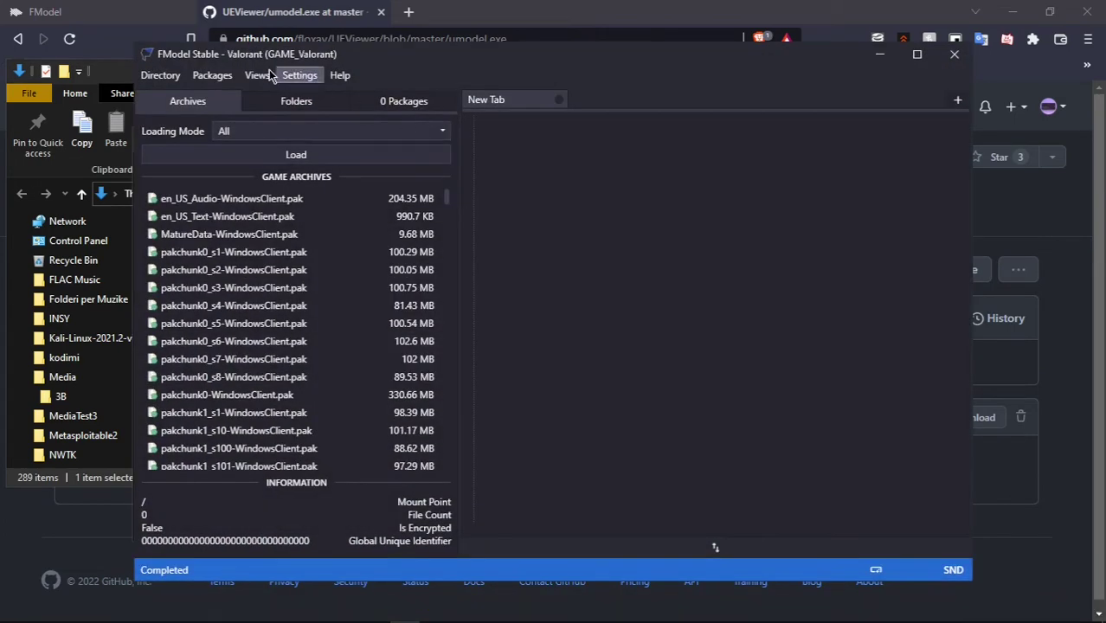
Copy the Main Static Key from FModel's Directory > AES Manager and close the manager.
{"action": "left_click", "coordinate": [217, 78]}
{"action": "mouse_move", "coordinate": [154, 76]}
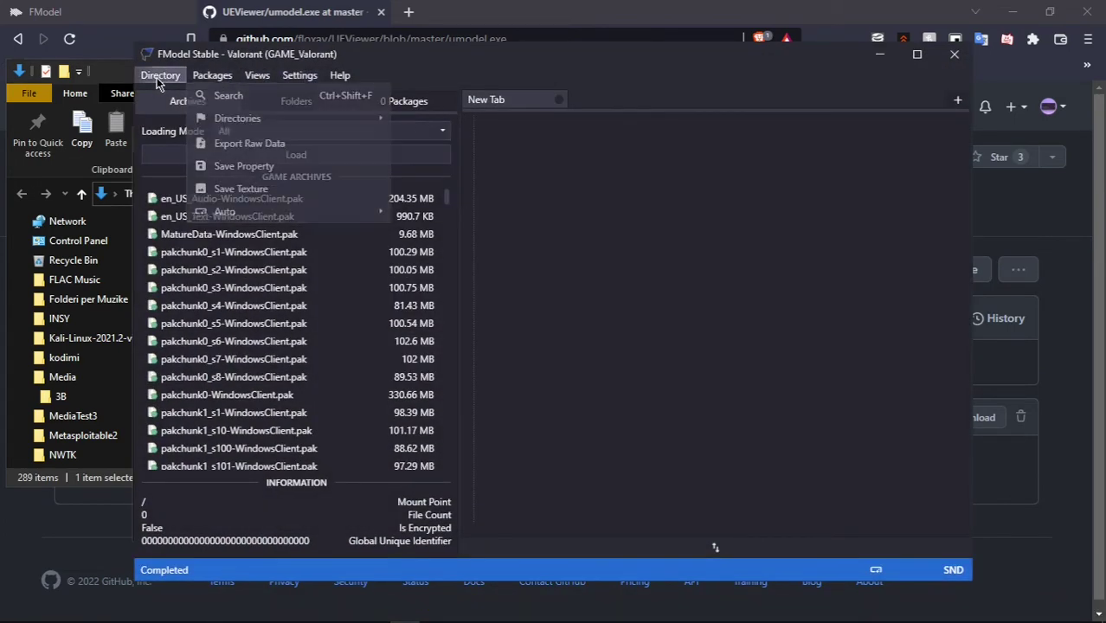
{"action": "left_click", "coordinate": [165, 119]}
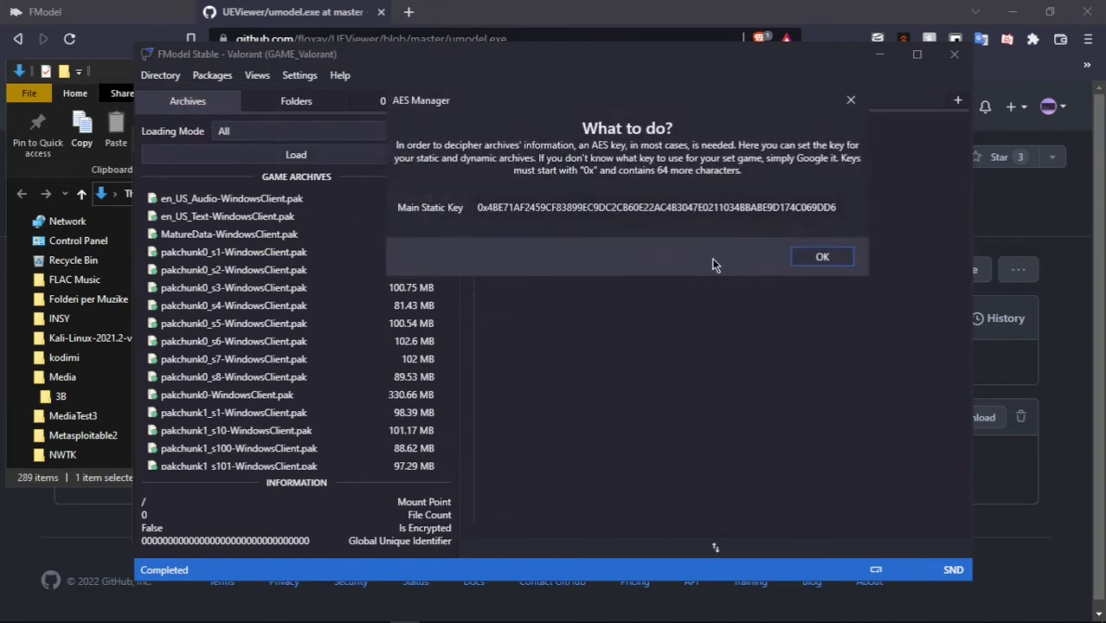
{"action": "key", "text": "ctrl+a"}
{"action": "type", "text": "0x4BE71AF2459CF83899EC9DC2CB60E22AC4B3047E0211034BBABE9D174C069DD6"}
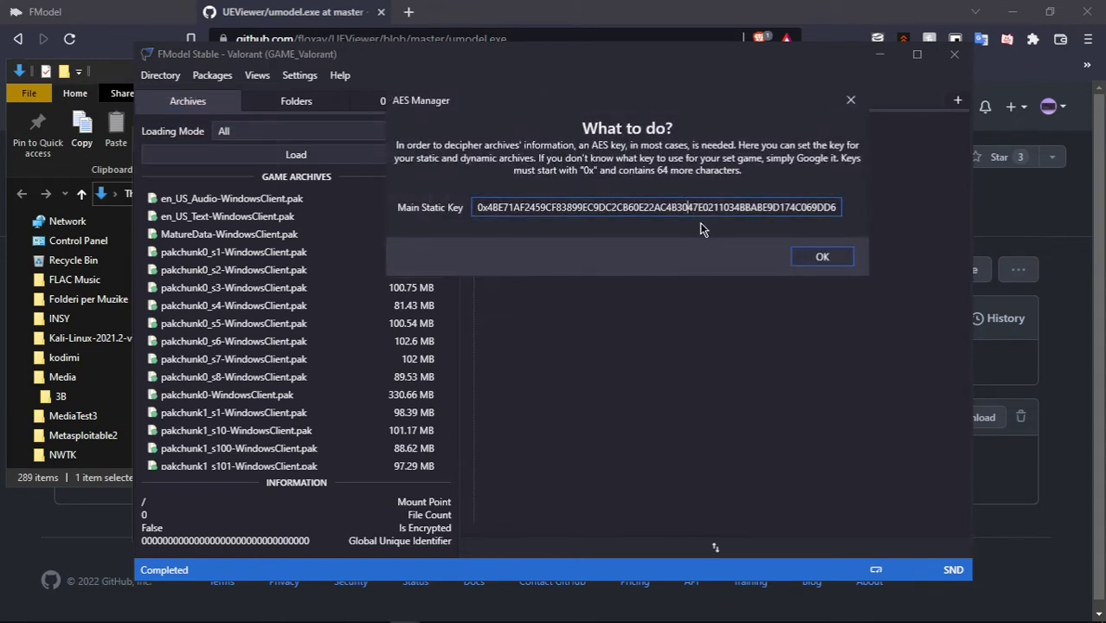
{"action": "key", "text": "ctrl+a"}
{"action": "left_click", "coordinate": [817, 256]}
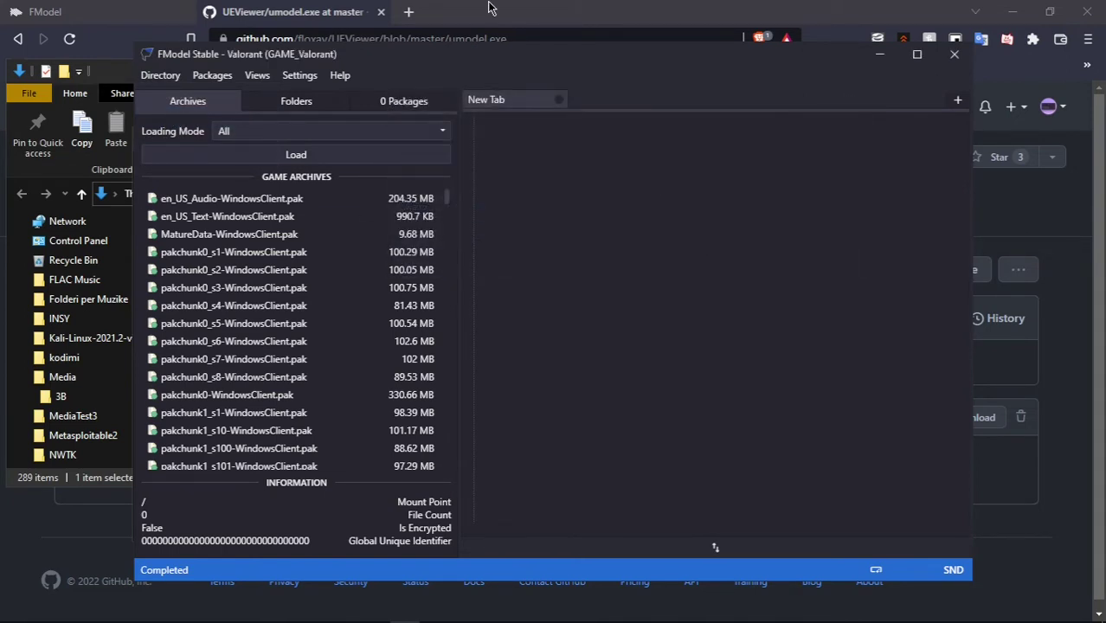
Paste the copied AES key into UE Viewer's prompt and submit it to unlock the VALORANT paks.
{"action": "mouse_move", "coordinate": [410, 614]}
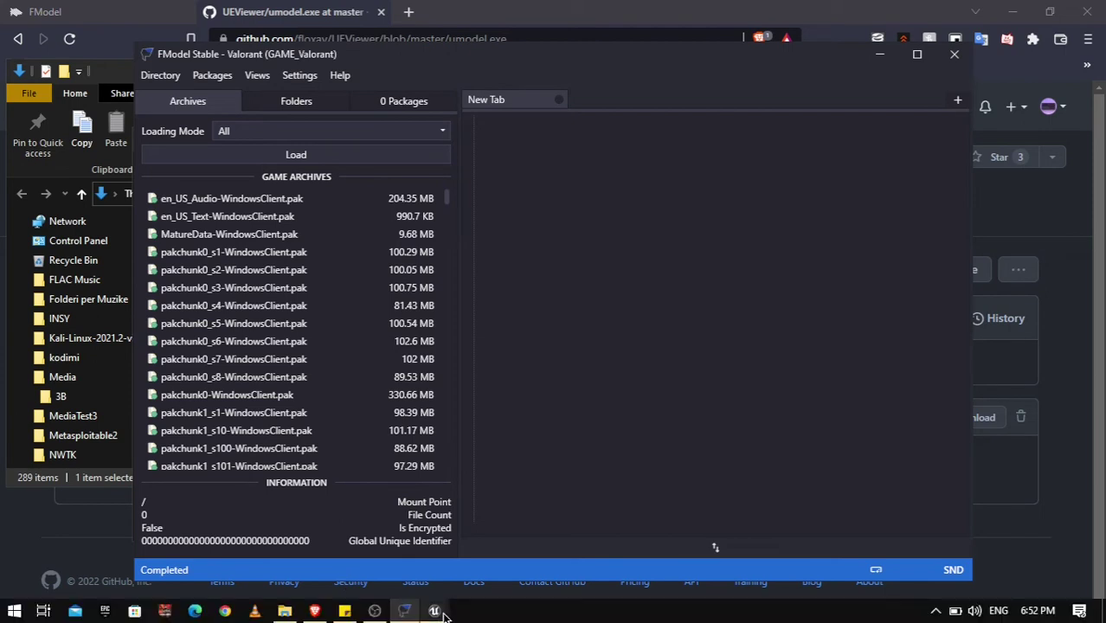
{"action": "left_click", "coordinate": [454, 547]}
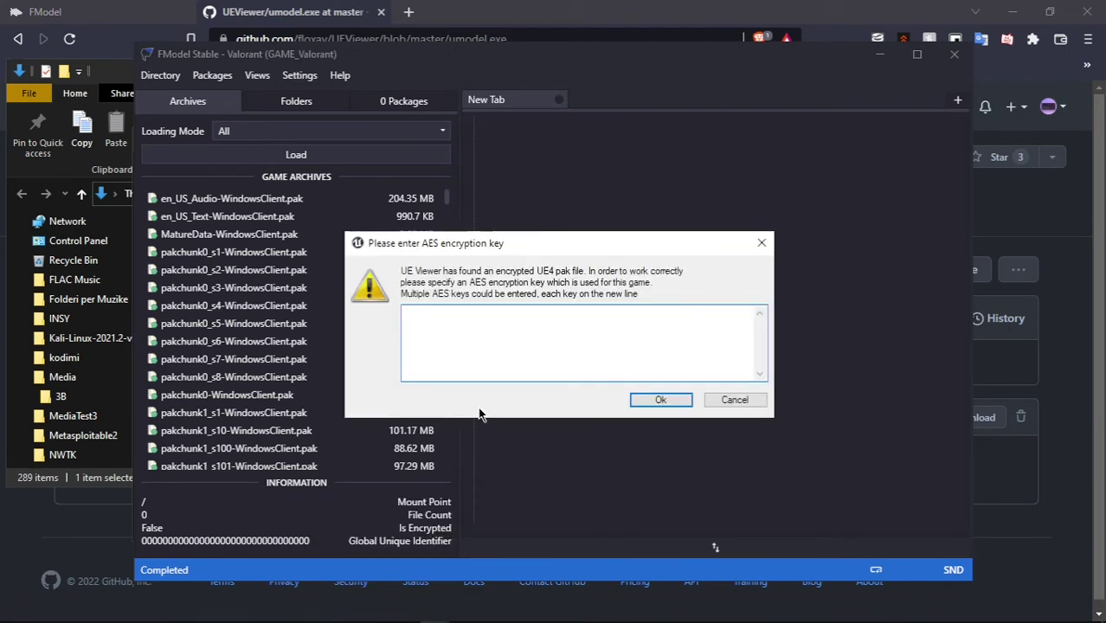
{"action": "key", "text": "ctrl+v"}
{"action": "left_click", "coordinate": [652, 399]}
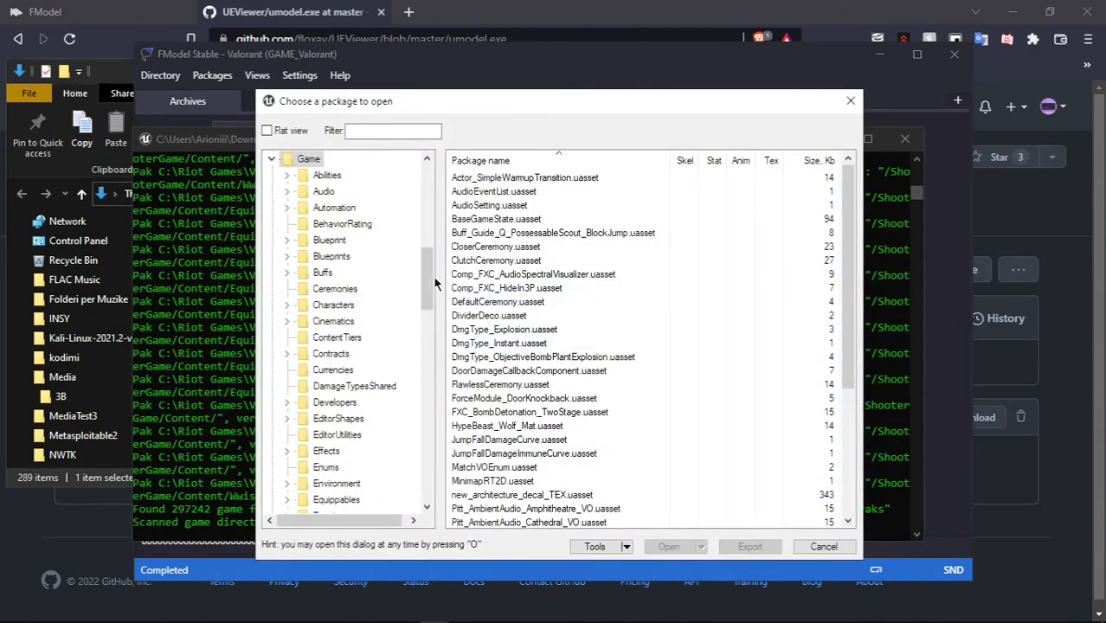
Scroll through the Game folder tree of the 297242 found packages in the package chooser.
{"action": "mouse_move", "coordinate": [431, 277]}
{"action": "left_mouse_down"}
{"action": "mouse_move", "coordinate": [423, 299]}
{"action": "mouse_move", "coordinate": [441, 476]}
{"action": "mouse_move", "coordinate": [472, 323]}
{"action": "mouse_move", "coordinate": [469, 173]}
{"action": "mouse_move", "coordinate": [441, 276]}
{"action": "mouse_move", "coordinate": [450, 269]}
{"action": "left_mouse_up"}
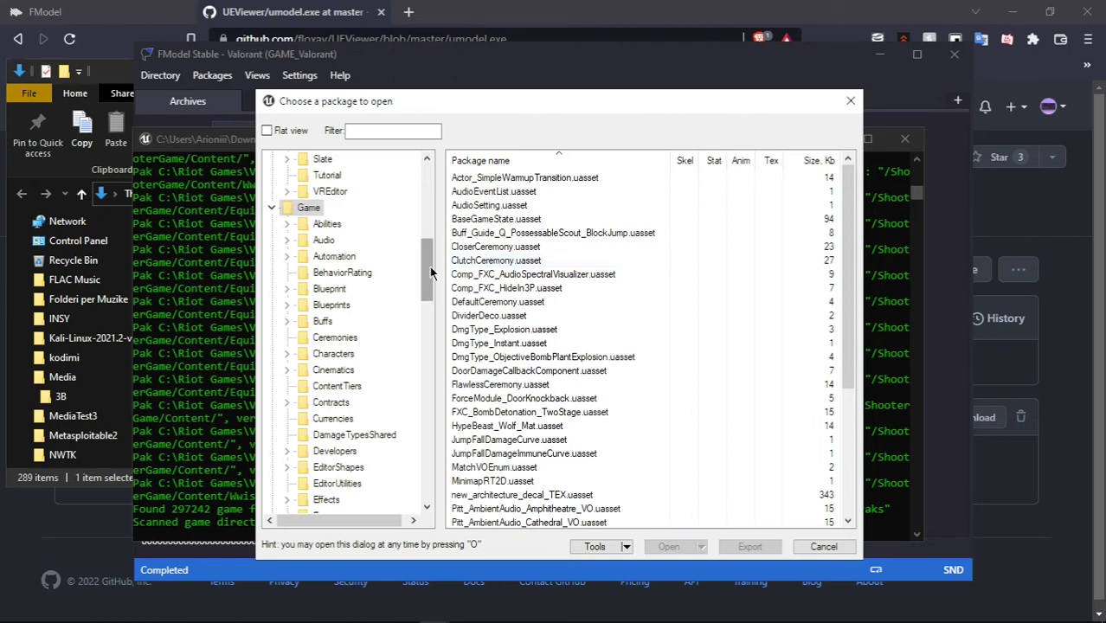
{"action": "left_click_drag", "start_coordinate": [429, 266], "coordinate": [428, 301]}
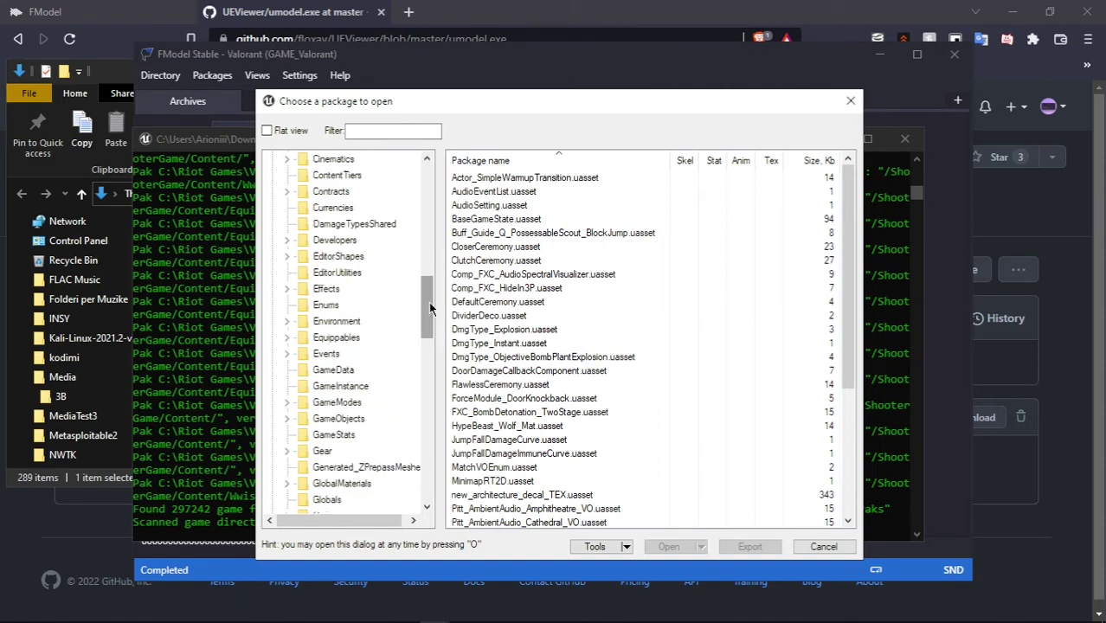
{"action": "left_click_drag", "start_coordinate": [428, 303], "coordinate": [426, 319]}
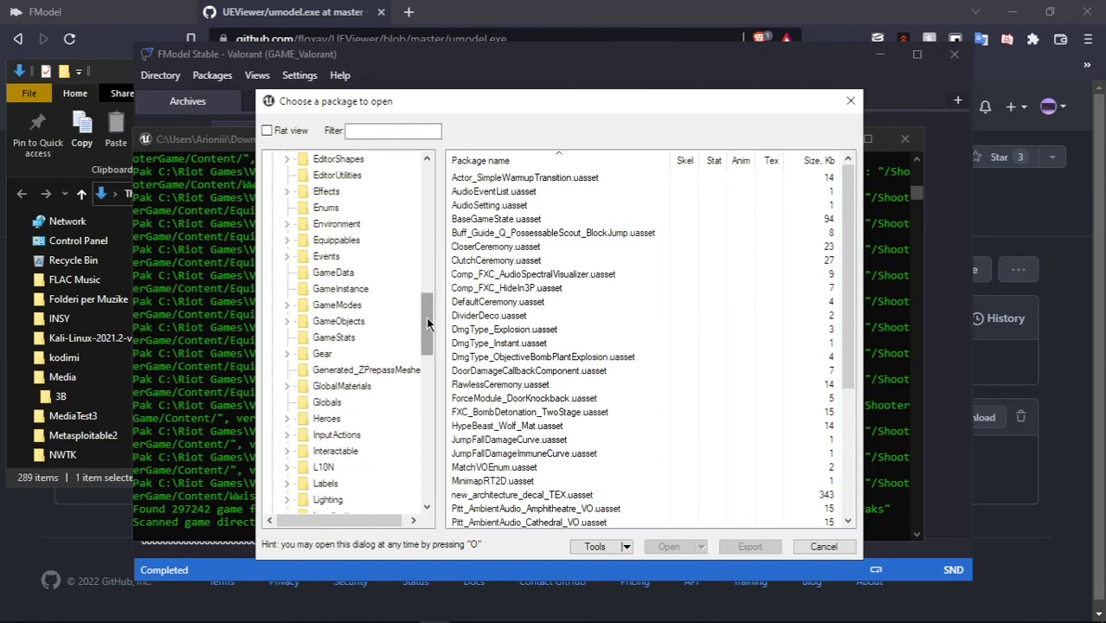
Close UE Viewer's package chooser, show the fmodel.app browser tab, and bring the FModel app forward.
{"action": "left_click", "coordinate": [851, 102]}
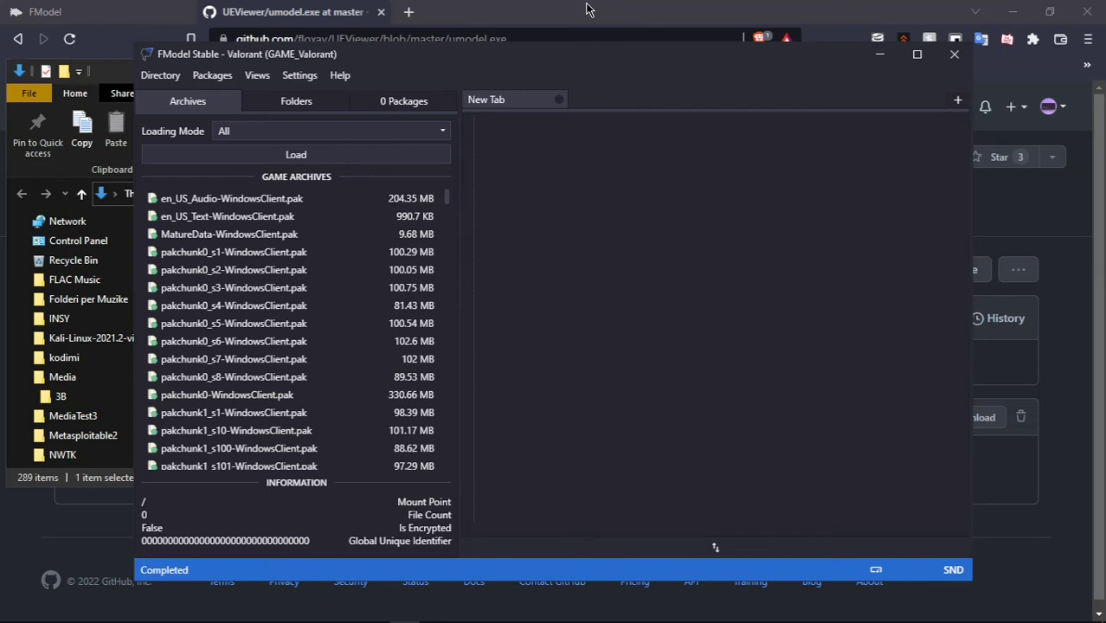
{"action": "left_click", "coordinate": [45, 11]}
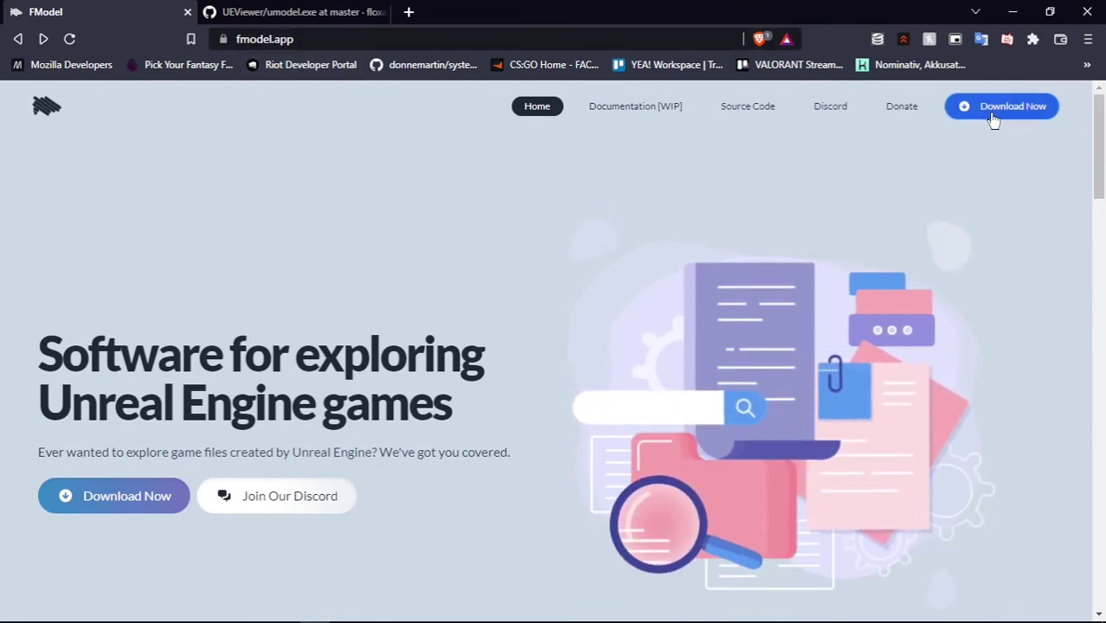
{"action": "mouse_move", "coordinate": [396, 614]}
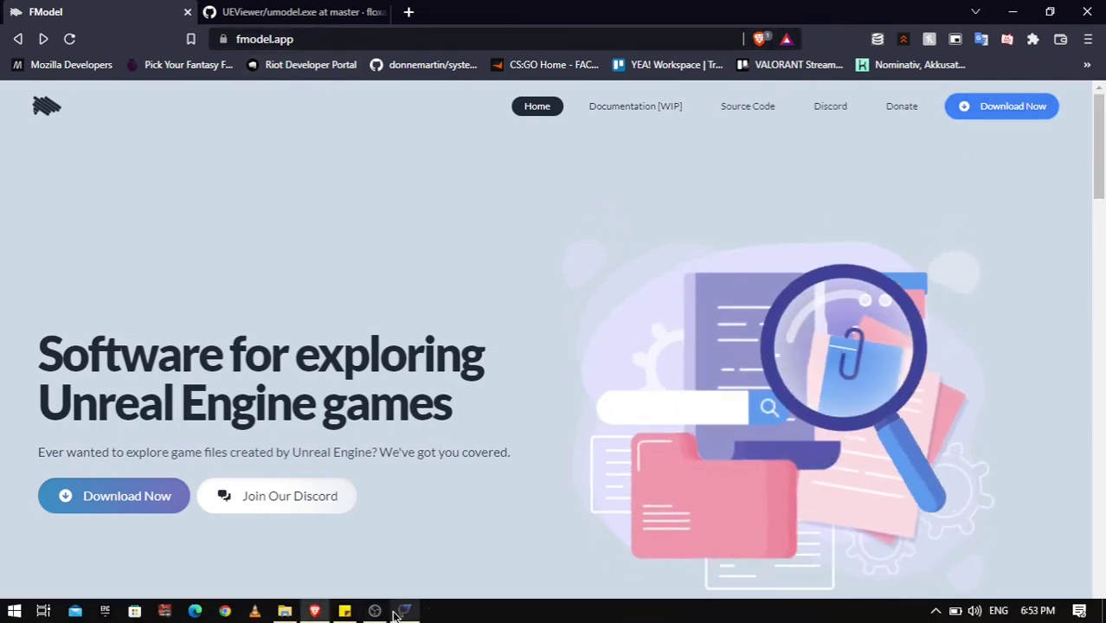
{"action": "left_click", "coordinate": [398, 519]}
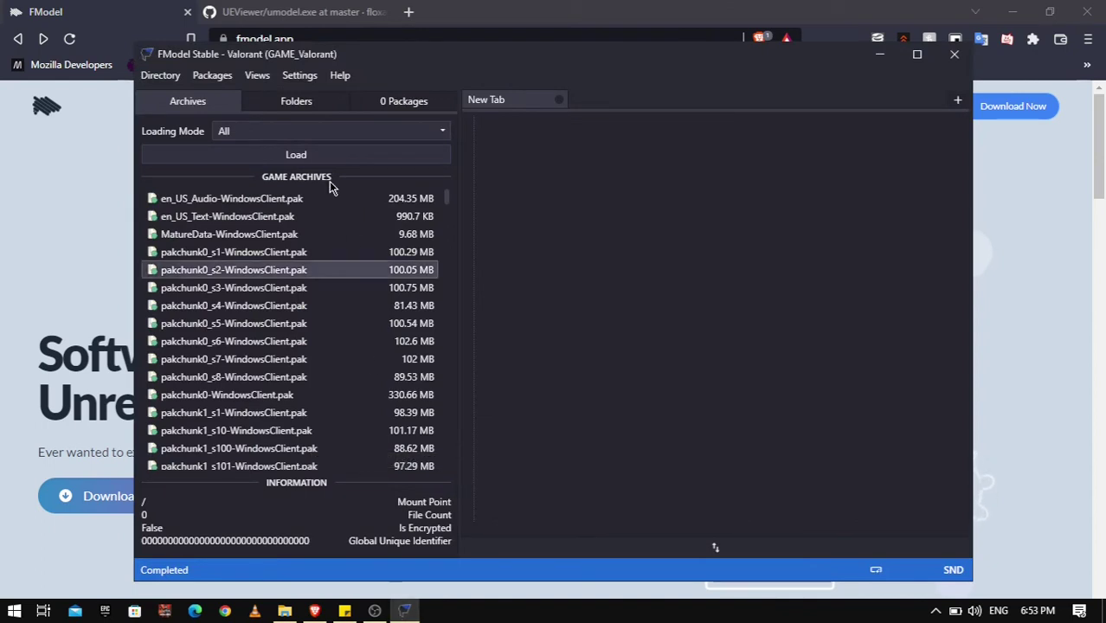
{"action": "left_click", "coordinate": [173, 77]}
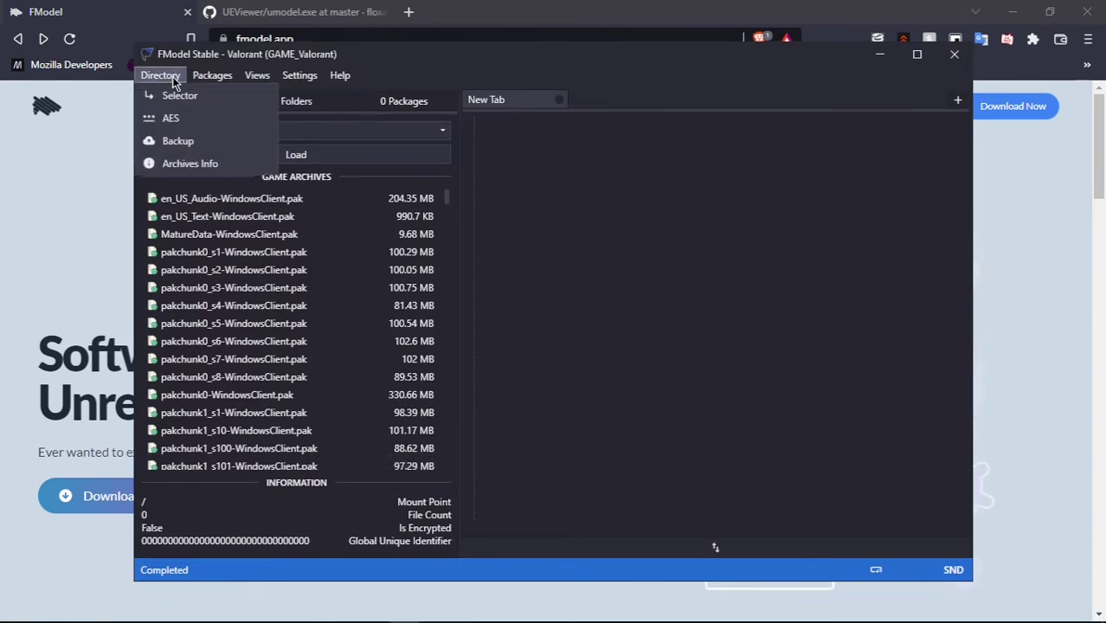
{"action": "left_click", "coordinate": [173, 77]}
{"action": "left_click", "coordinate": [299, 77]}
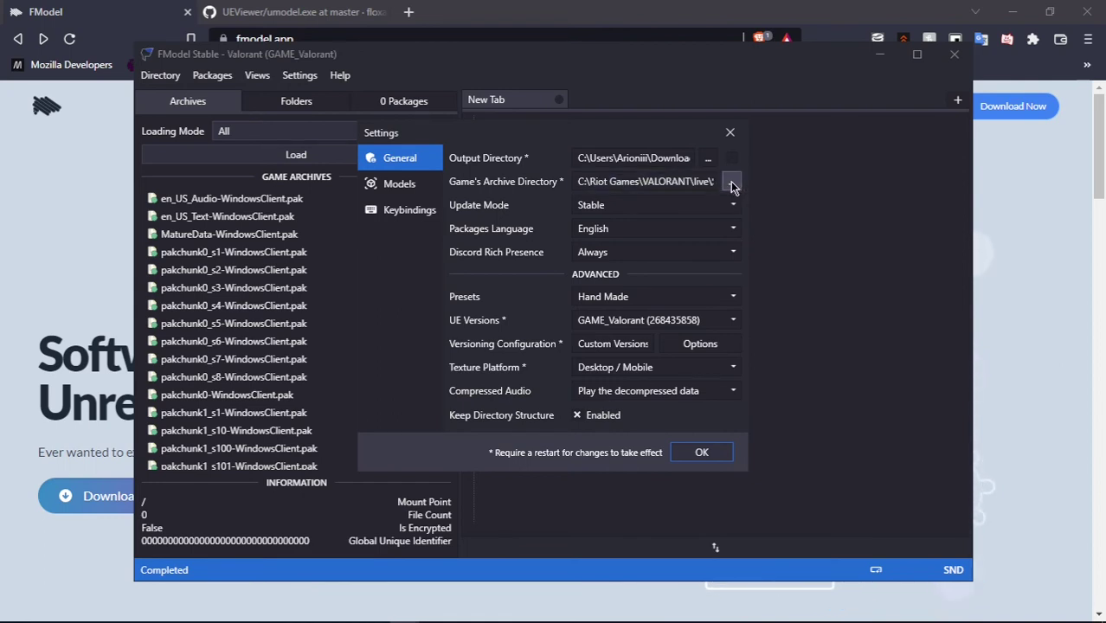
Close the settings, accept the prefilled main static AES key, and load all VALORANT archives.
{"action": "left_click", "coordinate": [700, 453]}
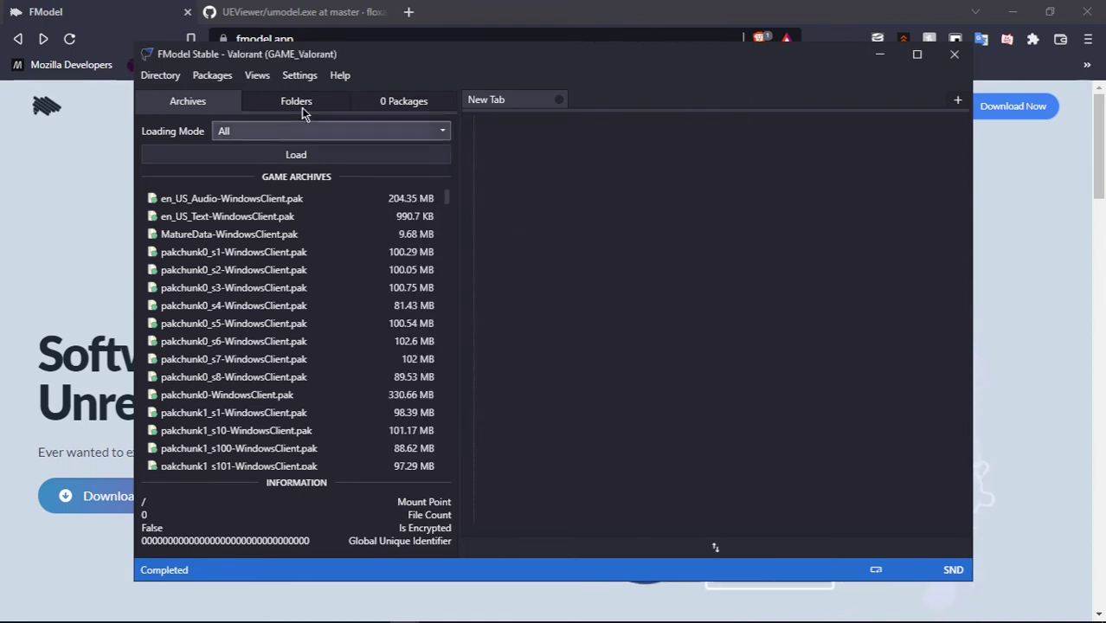
{"action": "left_click", "coordinate": [154, 75]}
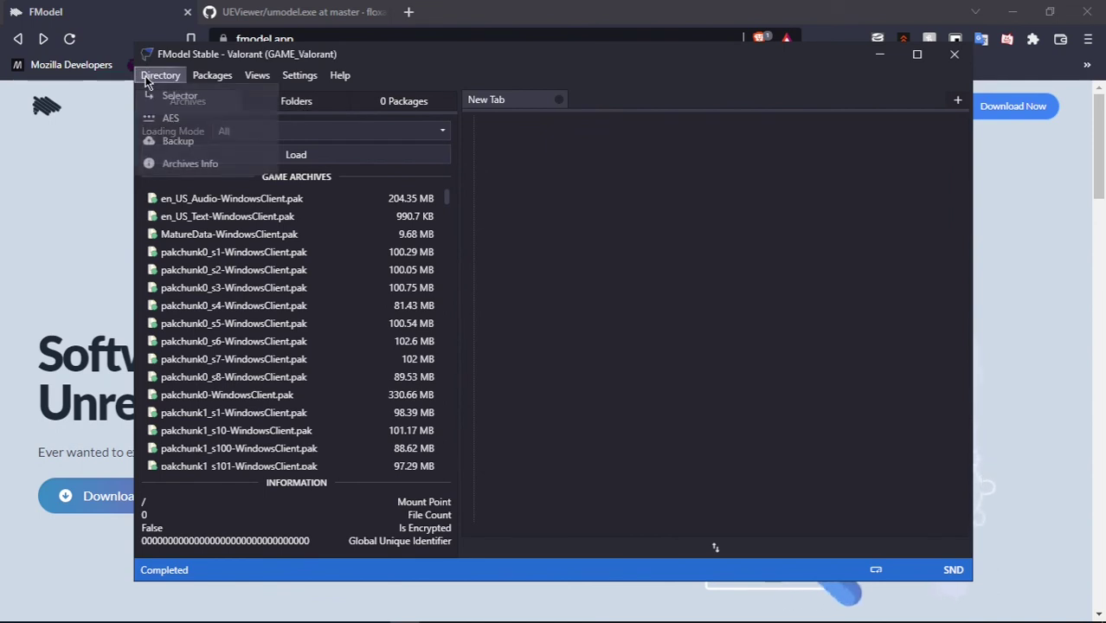
{"action": "left_click", "coordinate": [170, 121]}
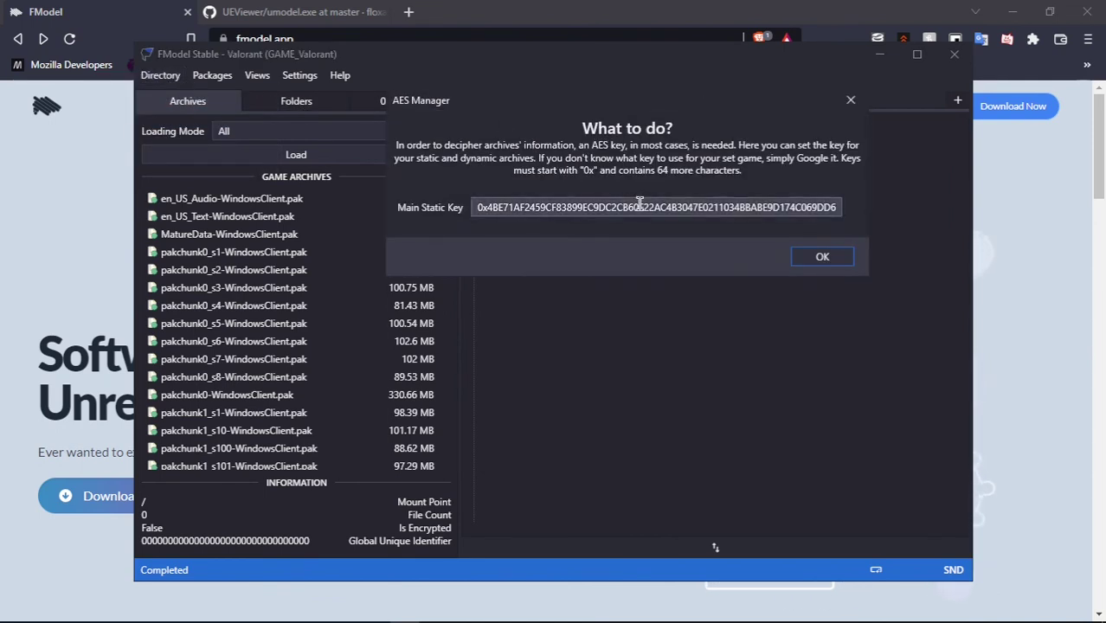
{"action": "left_click", "coordinate": [809, 258]}
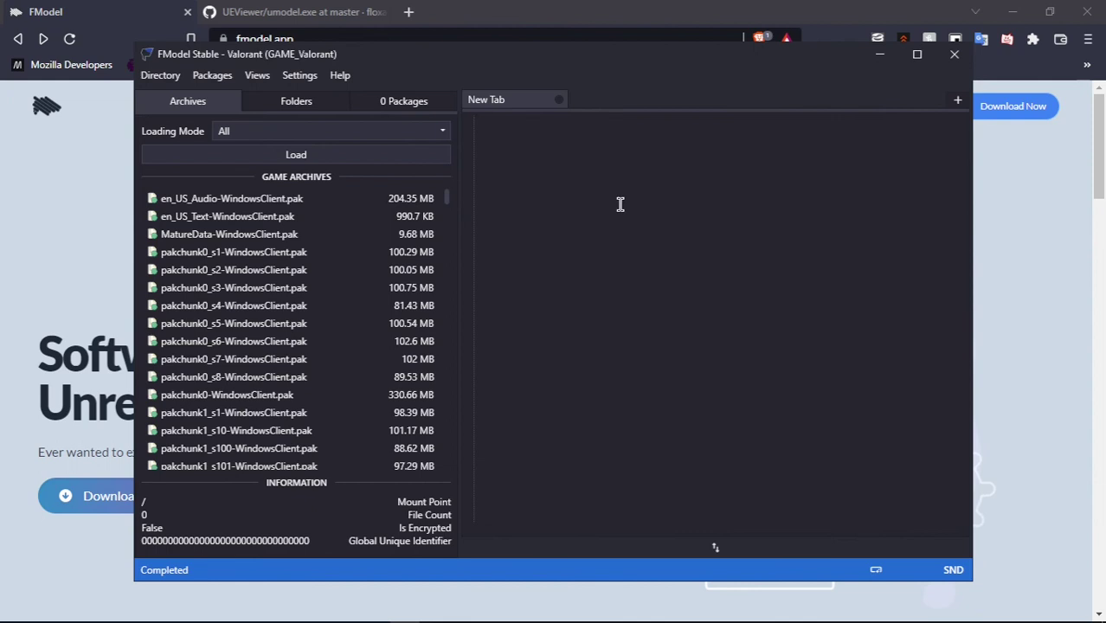
{"action": "left_click", "coordinate": [377, 159]}
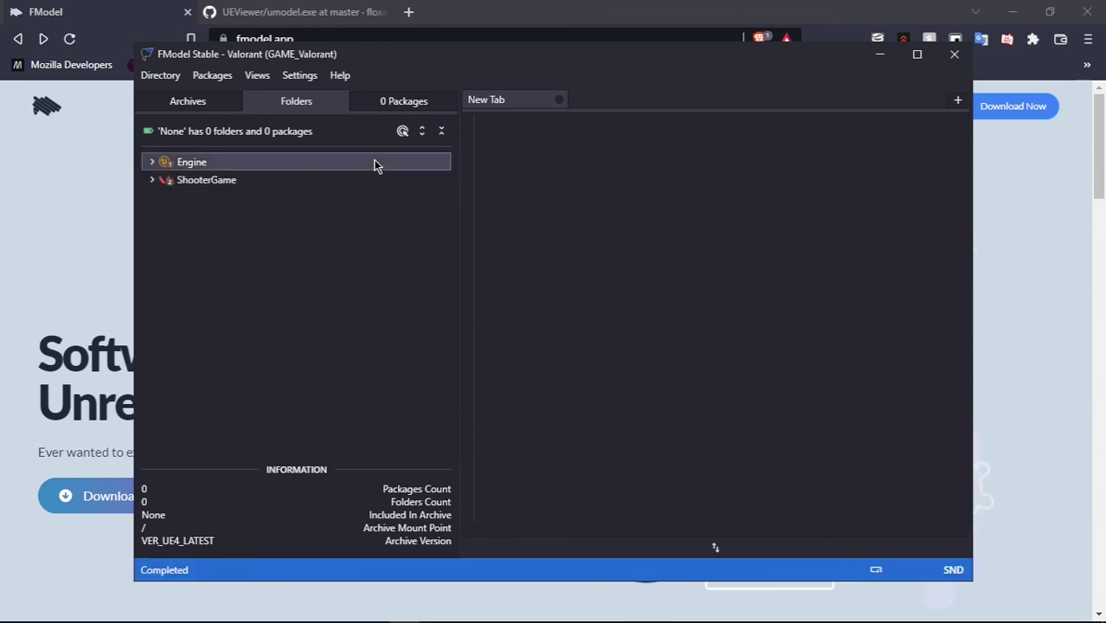
Expand the ShooterGame folder to show its Config, Content and Plugins subfolders.
{"action": "left_click", "coordinate": [153, 183]}
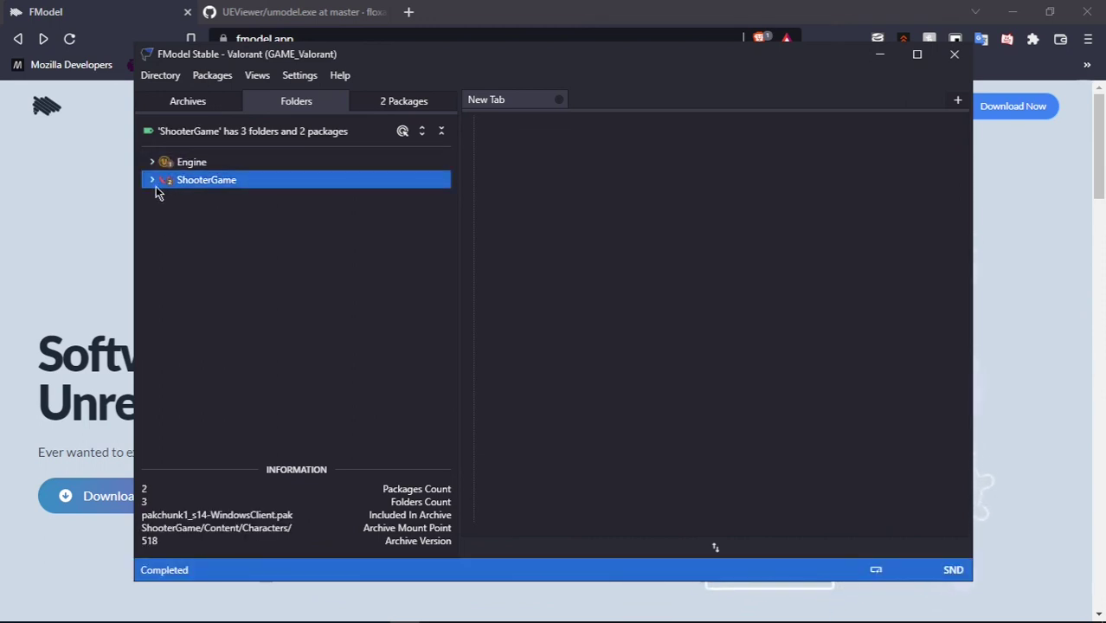
{"action": "left_click", "coordinate": [152, 181]}
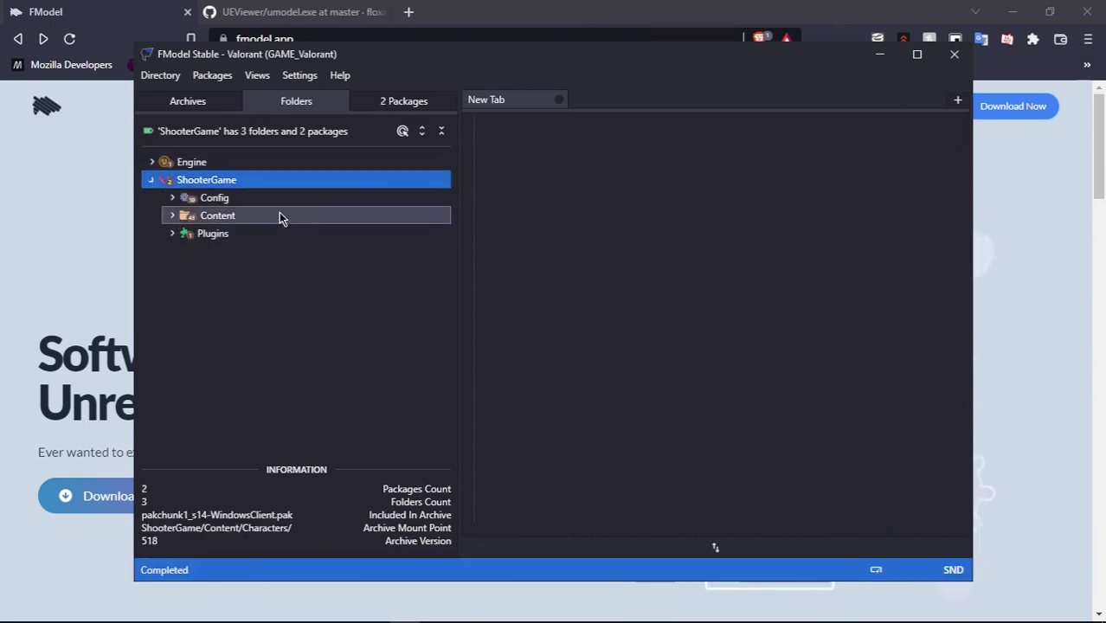